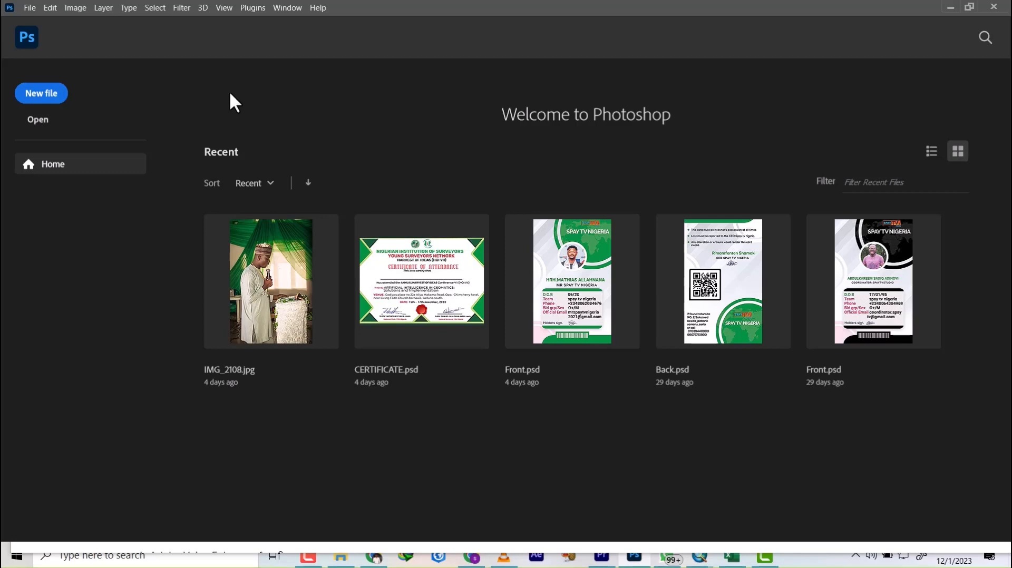
Switch to the vid folder in File Explorer, preview IMG_3395.jpg and close the viewer
{"action": "left_click", "coordinate": [952, 8]}
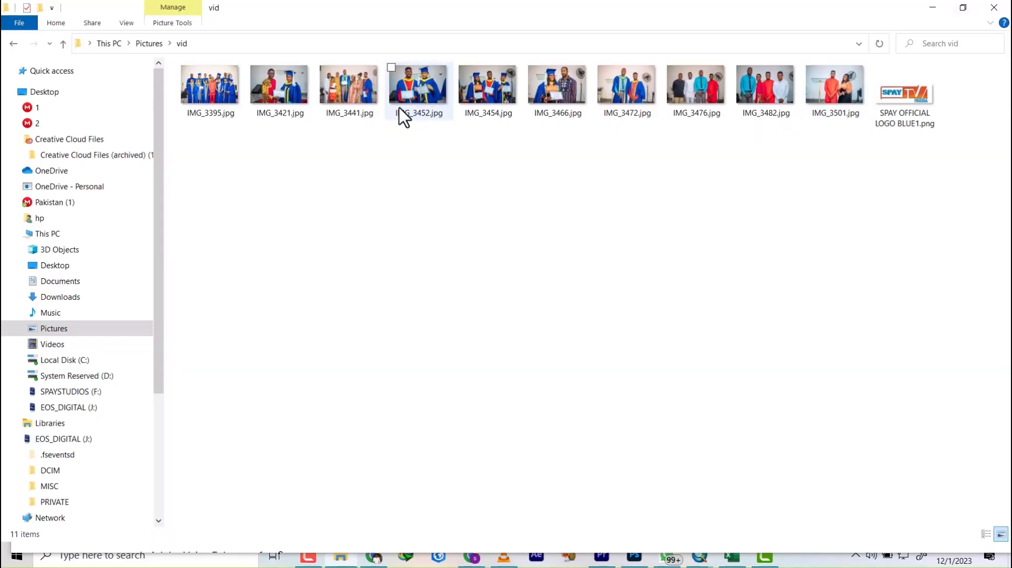
{"action": "left_click", "coordinate": [210, 89]}
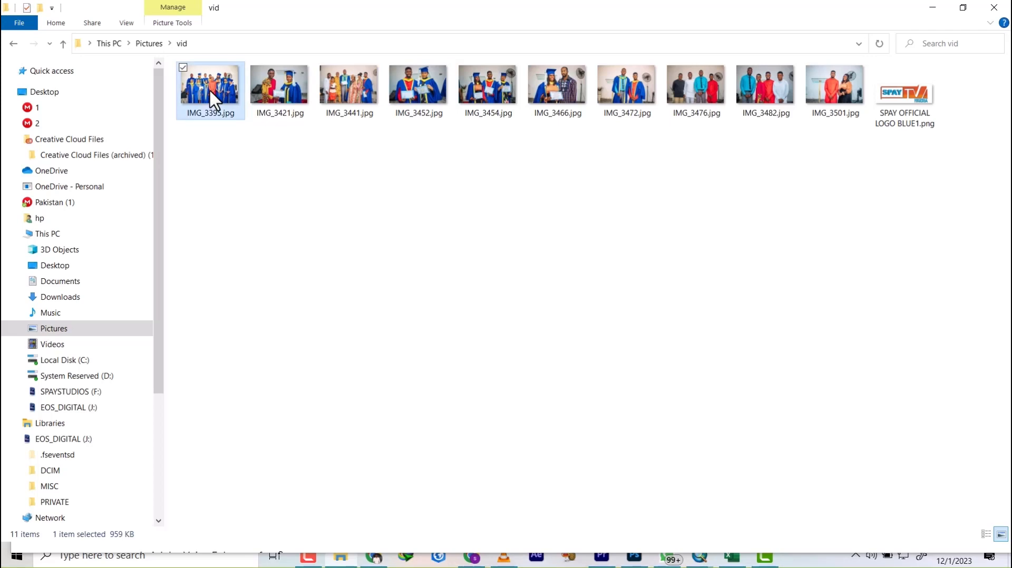
{"action": "double_click", "coordinate": [208, 88]}
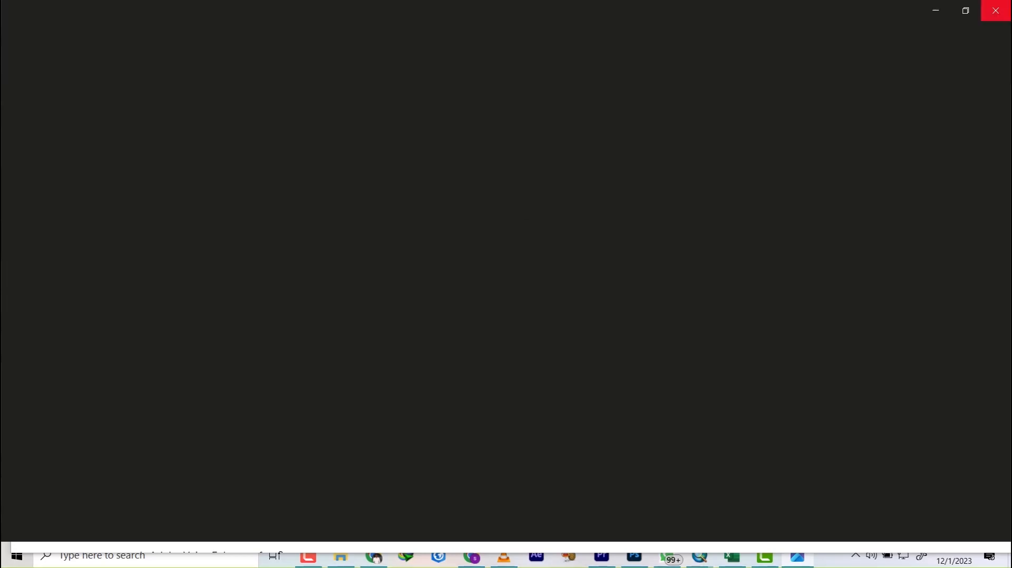
{"action": "left_click", "coordinate": [995, 10]}
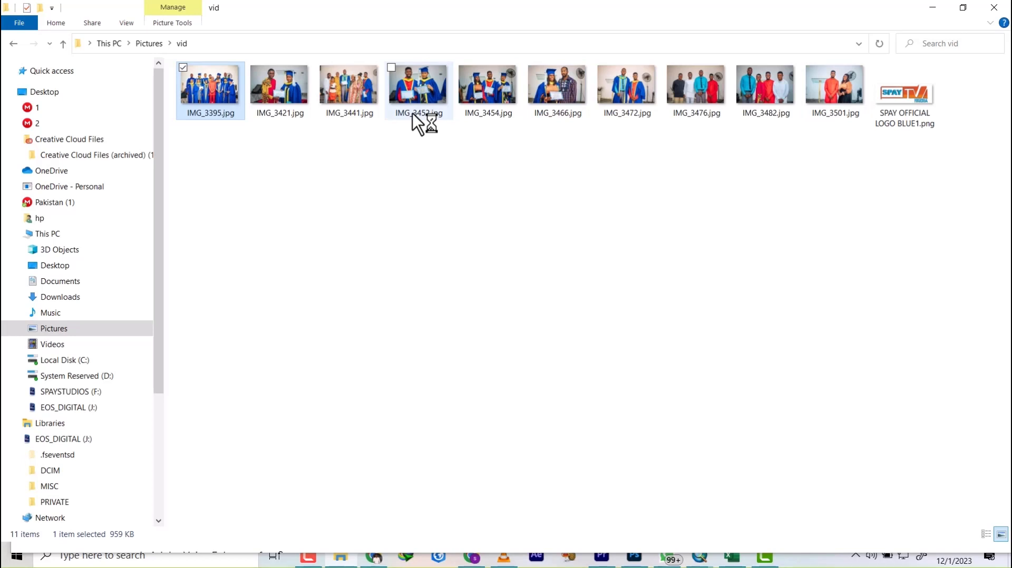
{"action": "mouse_move", "coordinate": [412, 113]}
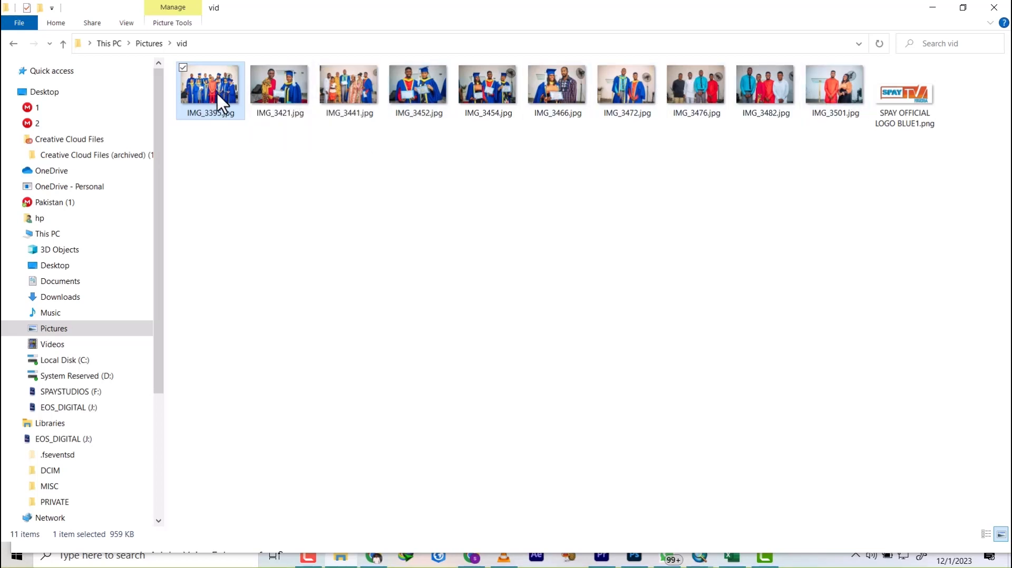
{"action": "mouse_move", "coordinate": [216, 91]}
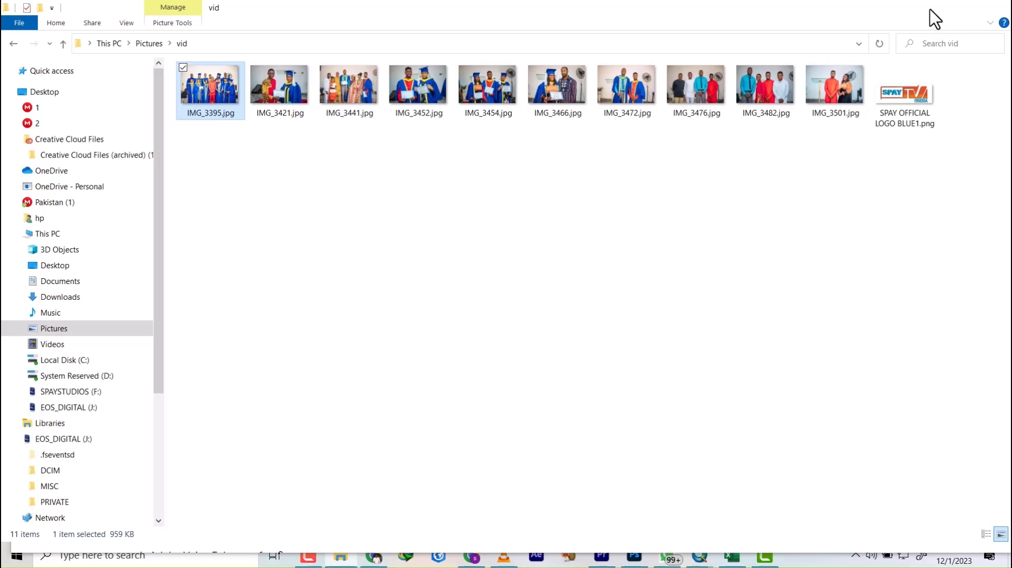
Minimize the File Explorer, Premiere Pro, WhatsApp and browser windows to clear the desktop
{"action": "left_click", "coordinate": [932, 9]}
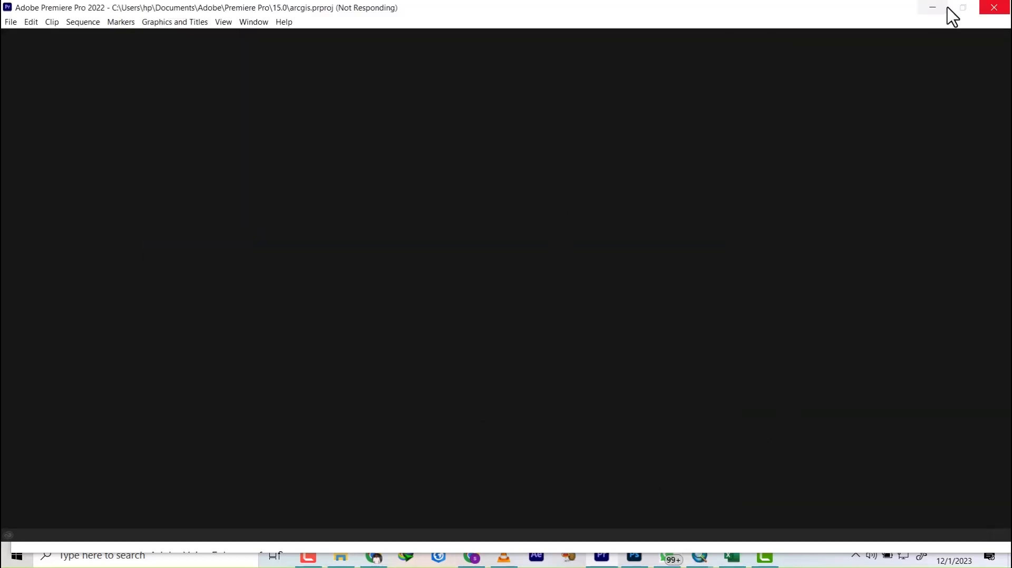
{"action": "left_click", "coordinate": [933, 8]}
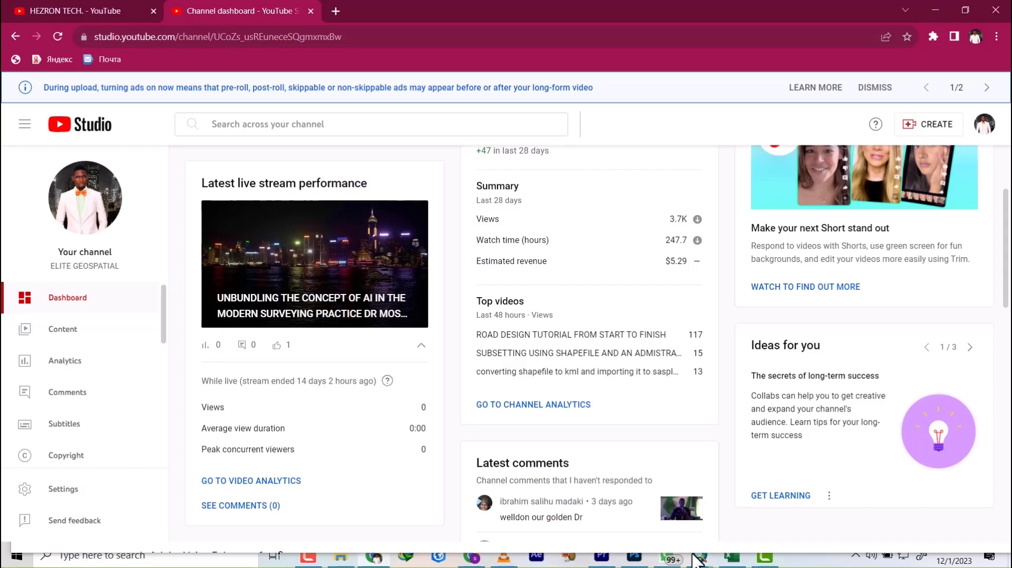
{"action": "left_click", "coordinate": [936, 9]}
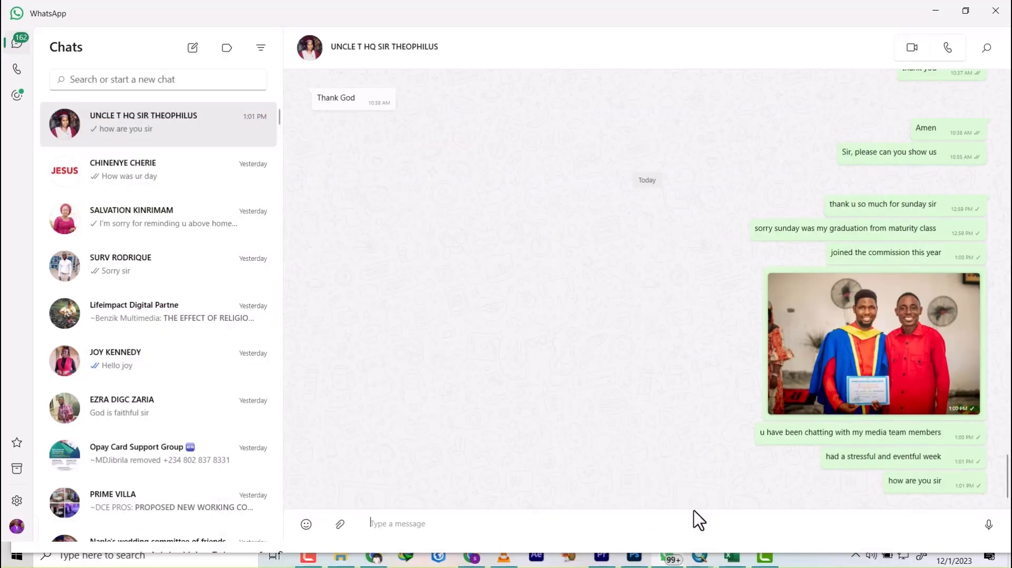
{"action": "left_click", "coordinate": [934, 10]}
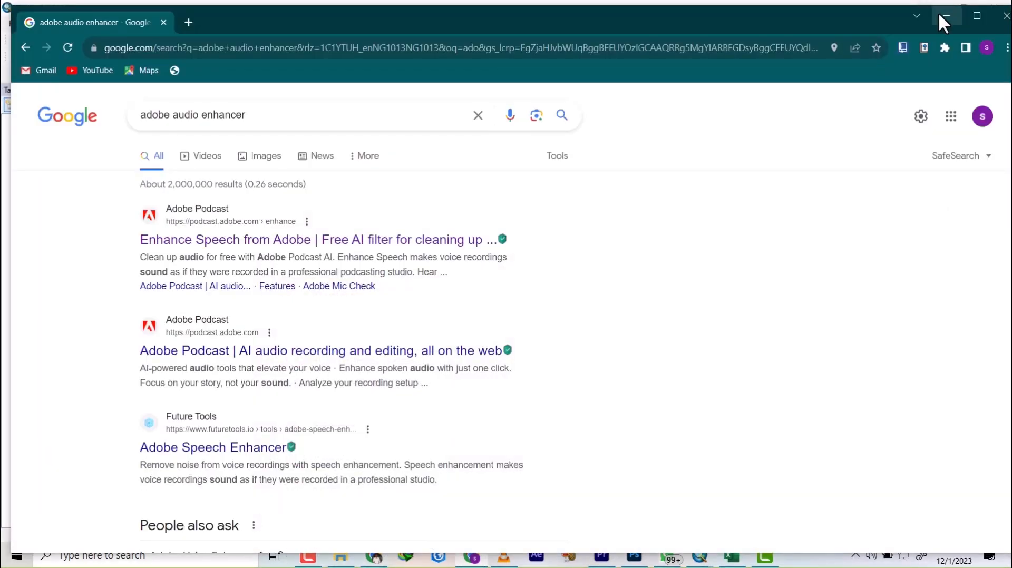
{"action": "left_click", "coordinate": [939, 15]}
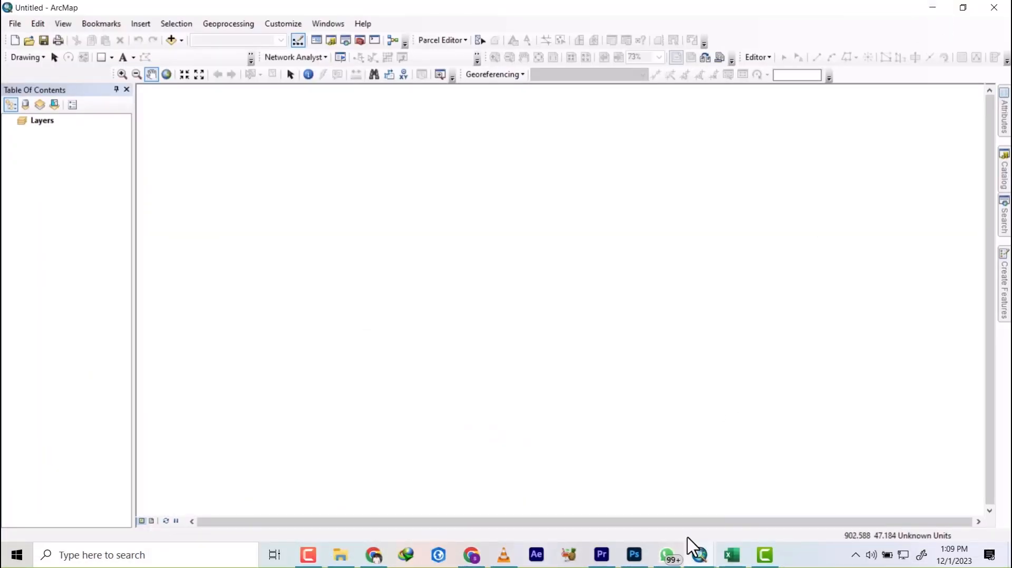
Open IMG_3395.jpg from the vid folder in Photoshop
{"action": "left_click", "coordinate": [635, 556]}
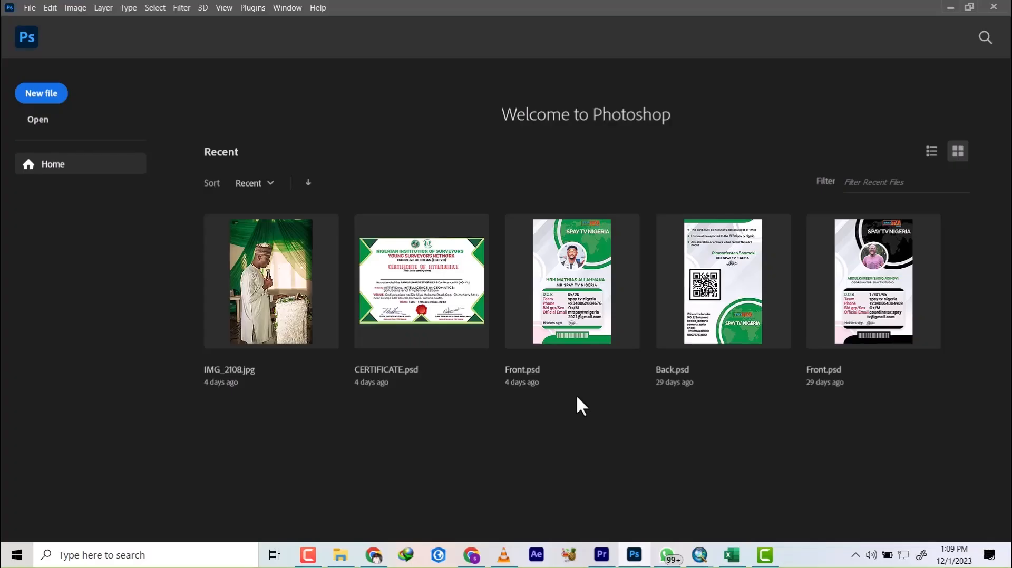
{"action": "left_click", "coordinate": [342, 555]}
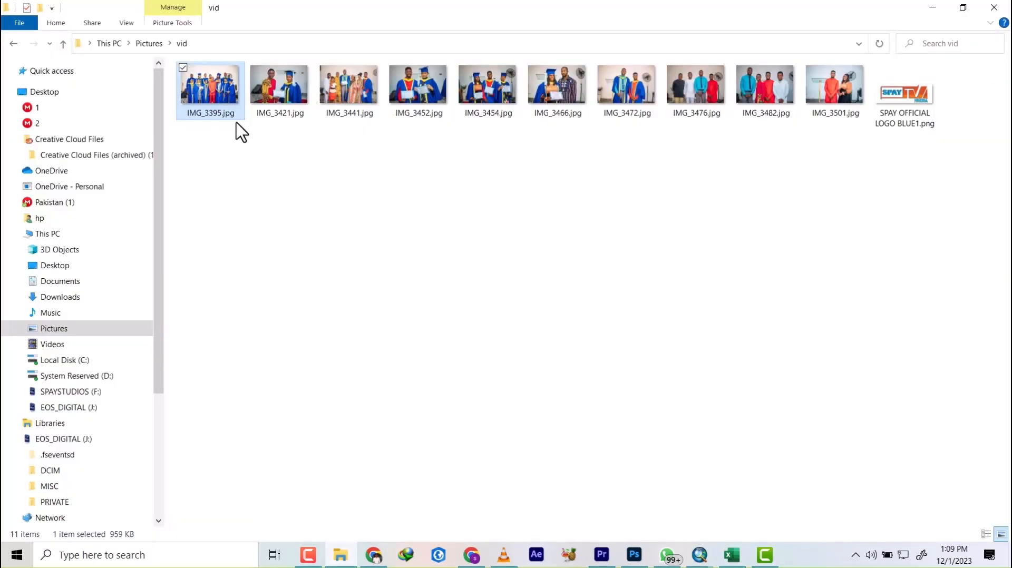
{"action": "left_click_drag", "start_coordinate": [210, 84], "coordinate": [449, 375]}
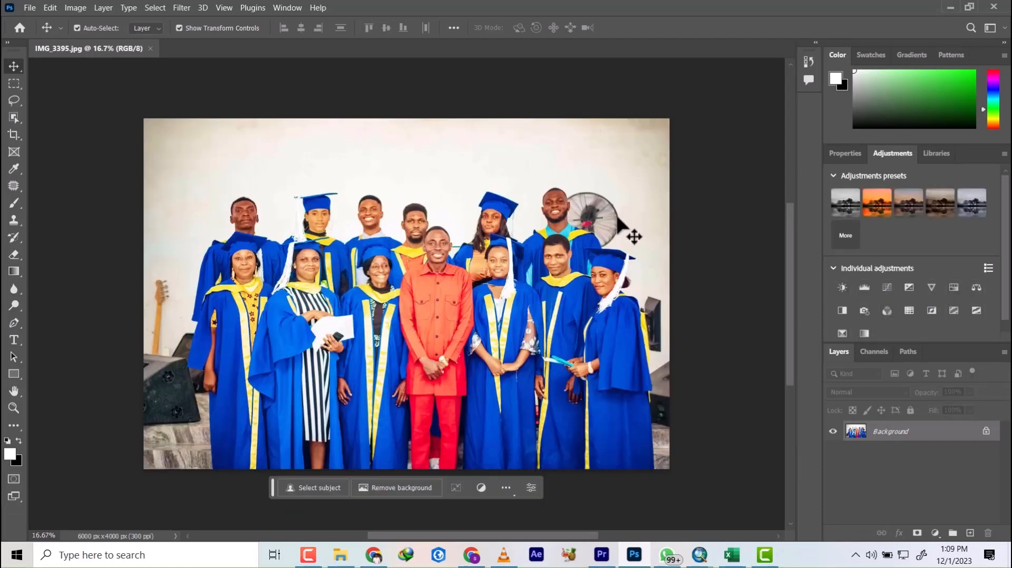
Show the Actions panel and turn off its Button Mode
{"action": "left_click", "coordinate": [280, 9]}
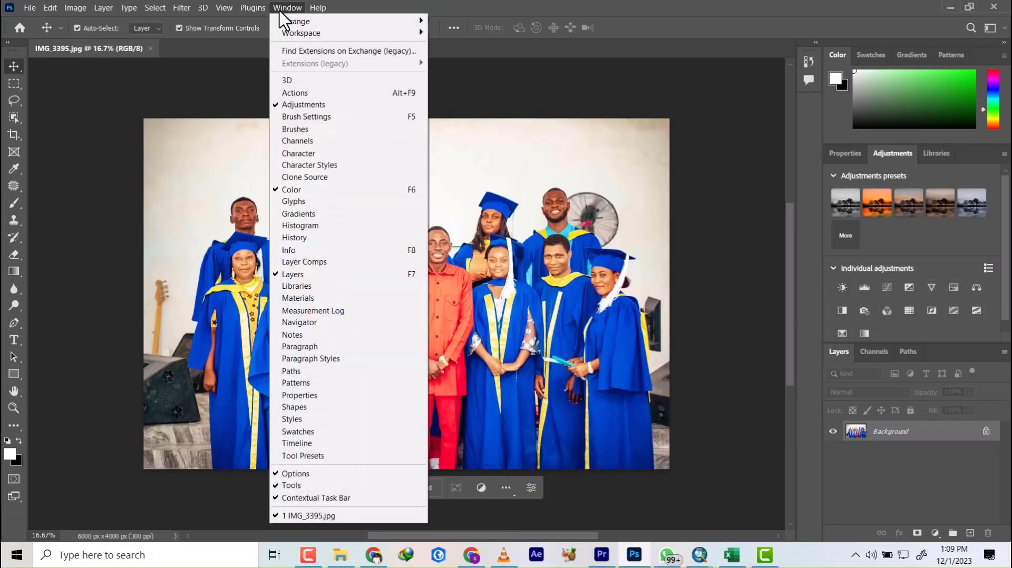
{"action": "left_click", "coordinate": [295, 93]}
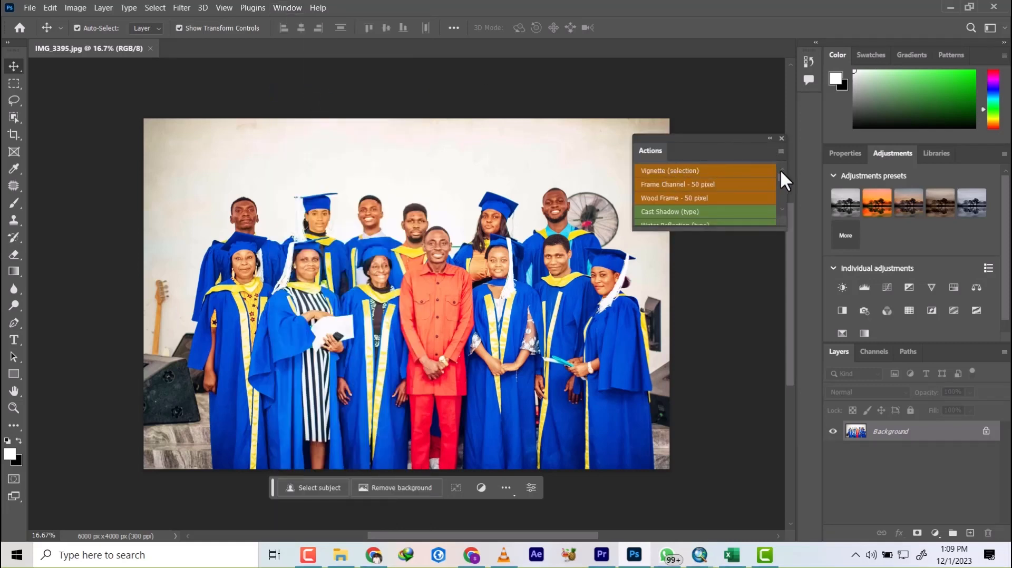
{"action": "left_click_drag", "start_coordinate": [780, 172], "coordinate": [786, 231]}
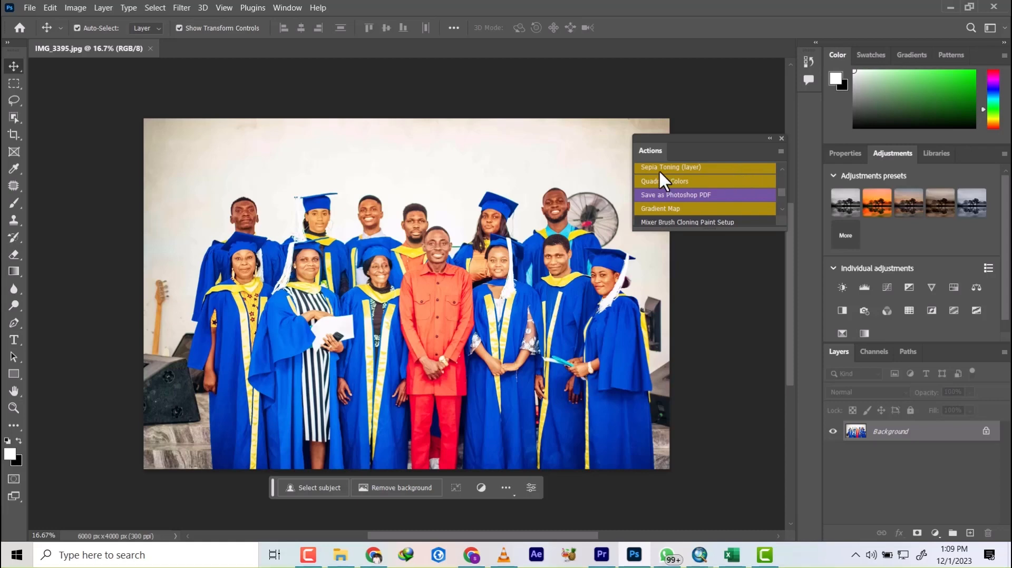
{"action": "left_click", "coordinate": [781, 151]}
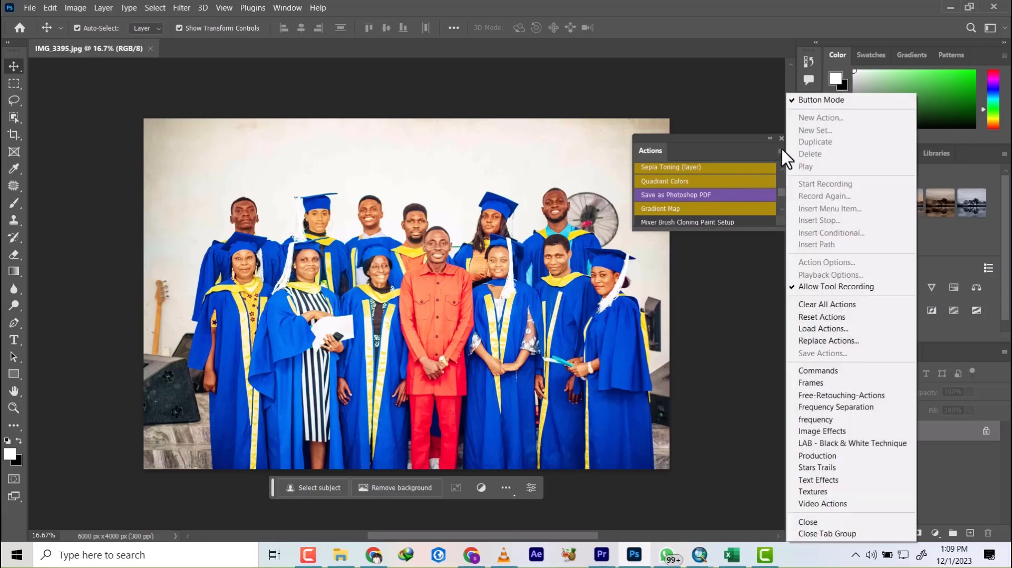
{"action": "left_click", "coordinate": [805, 100]}
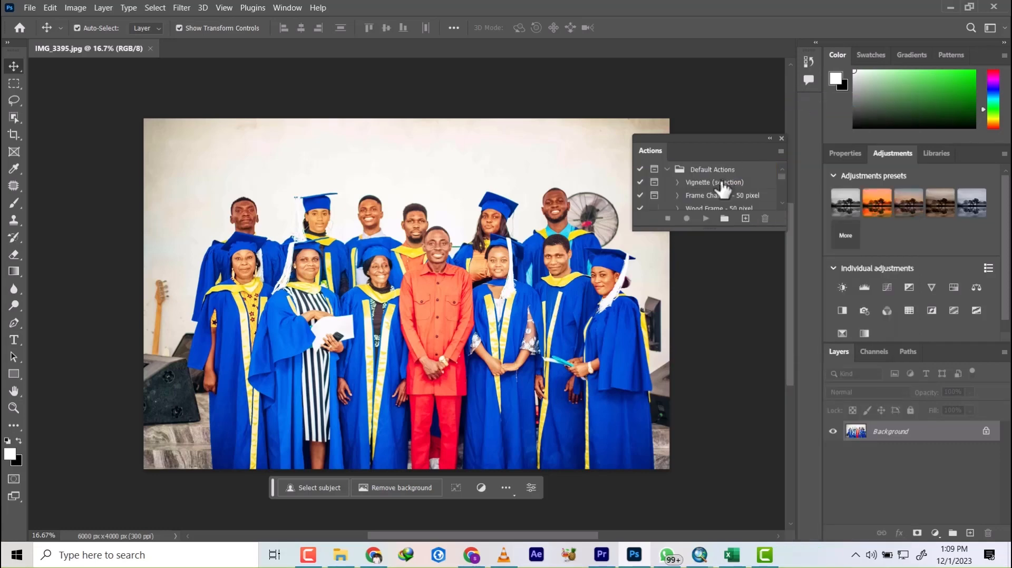
Switch the Actions panel back to Button Mode and return it to the list view
{"action": "left_click", "coordinate": [781, 152]}
{"action": "left_click", "coordinate": [825, 100]}
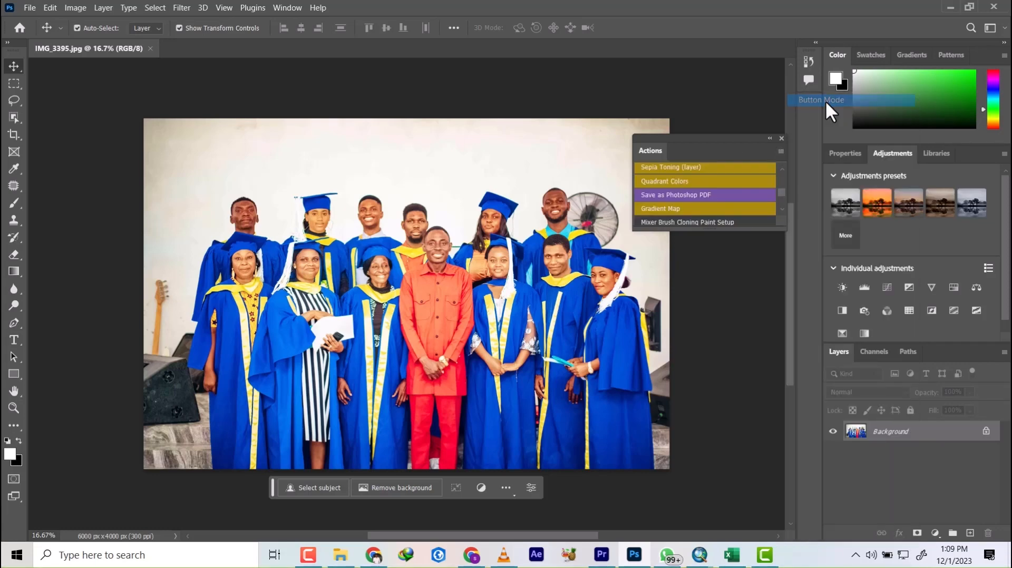
{"action": "left_click", "coordinate": [780, 152]}
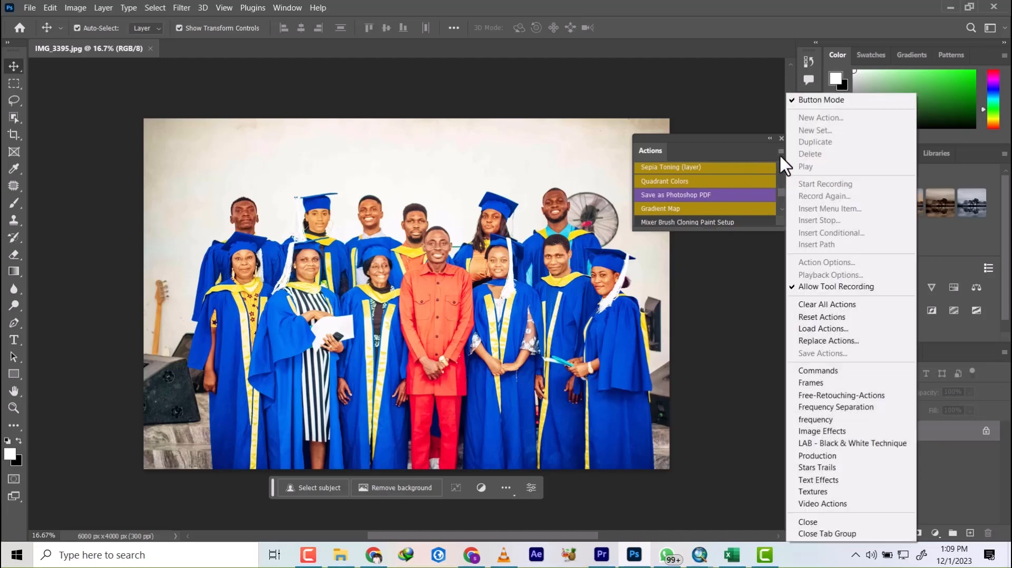
{"action": "left_click", "coordinate": [818, 100]}
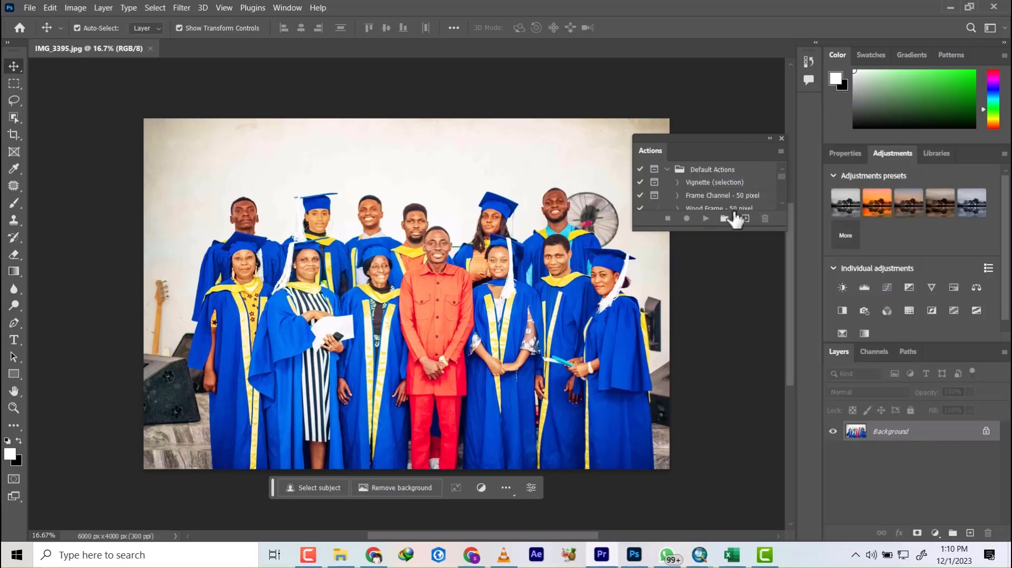
Create a new action set named "watermark spay"
{"action": "left_click_drag", "start_coordinate": [782, 176], "coordinate": [782, 213]}
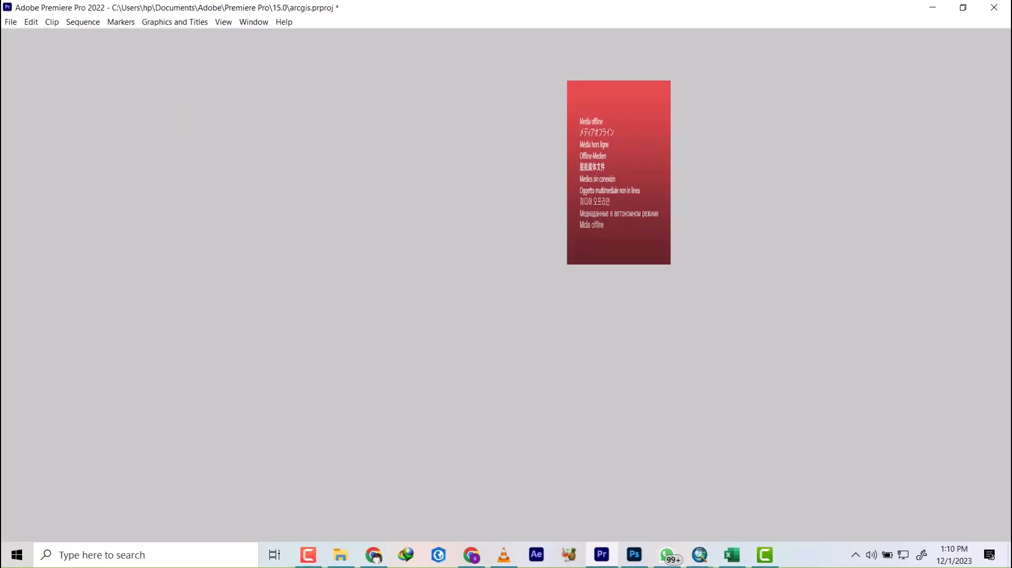
{"action": "left_click", "coordinate": [638, 562]}
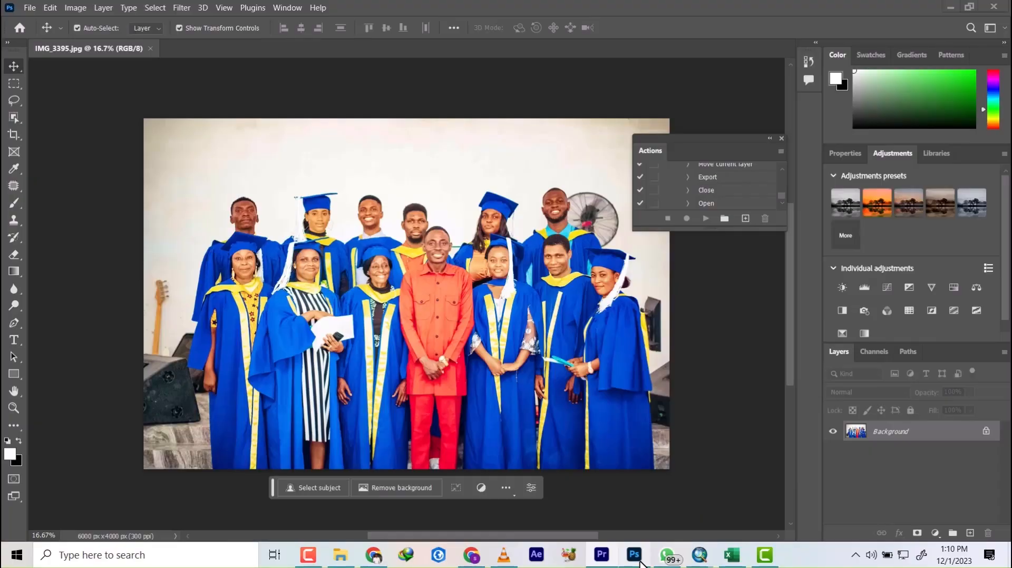
{"action": "left_click", "coordinate": [724, 218]}
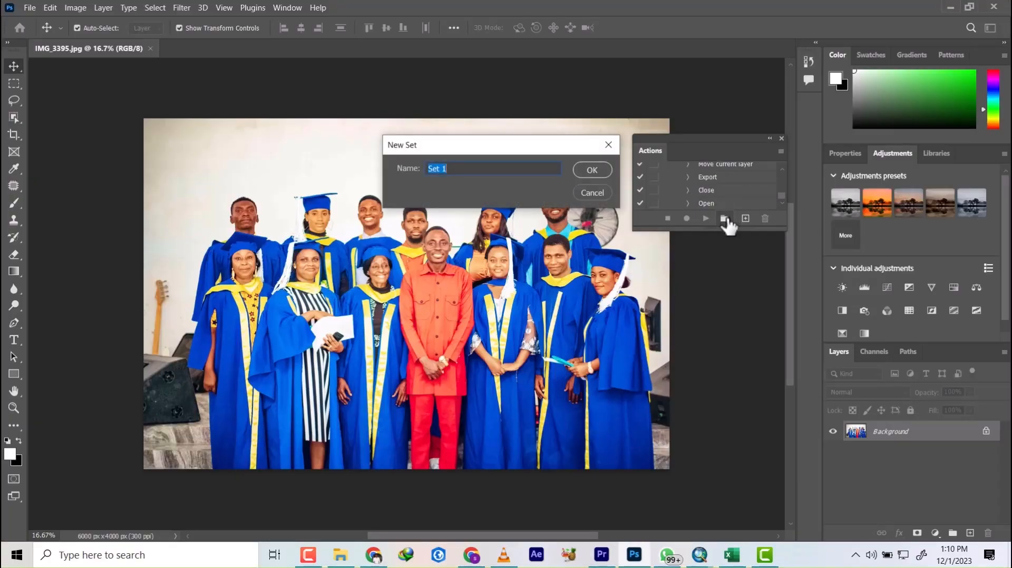
{"action": "type", "text": "watermar"}
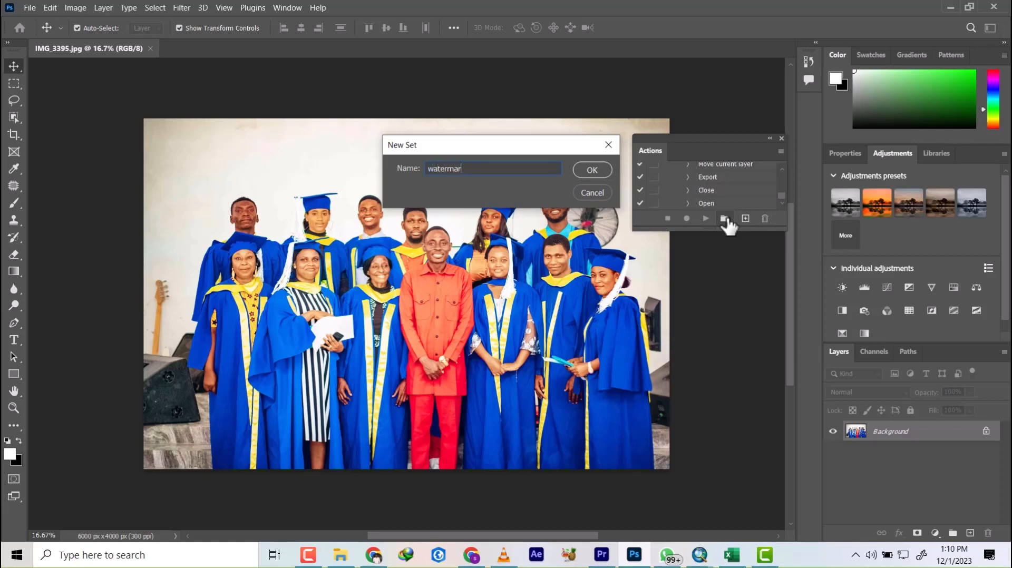
{"action": "type", "text": "k spa"}
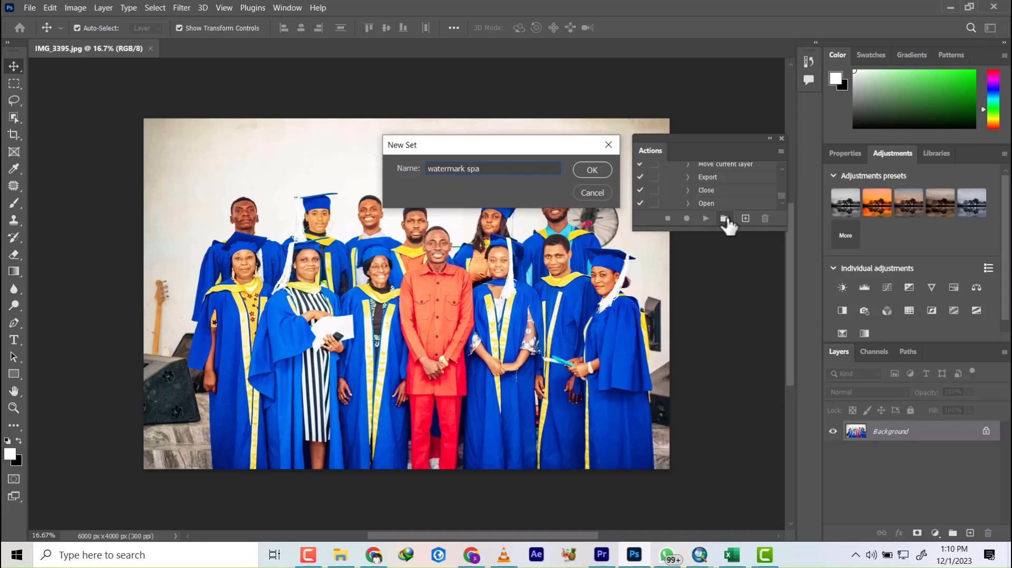
{"action": "type", "text": "y"}
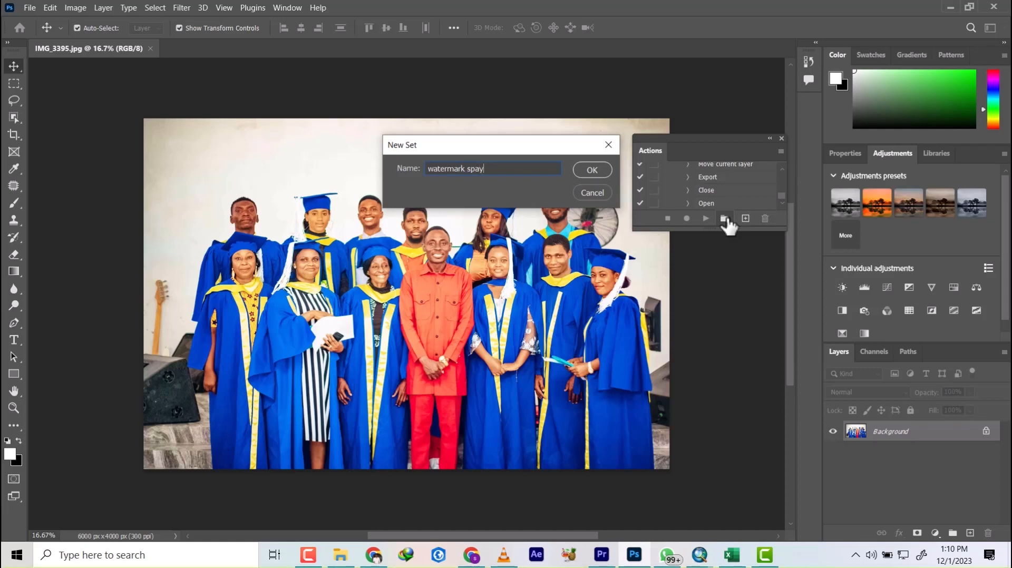
{"action": "left_click", "coordinate": [592, 169]}
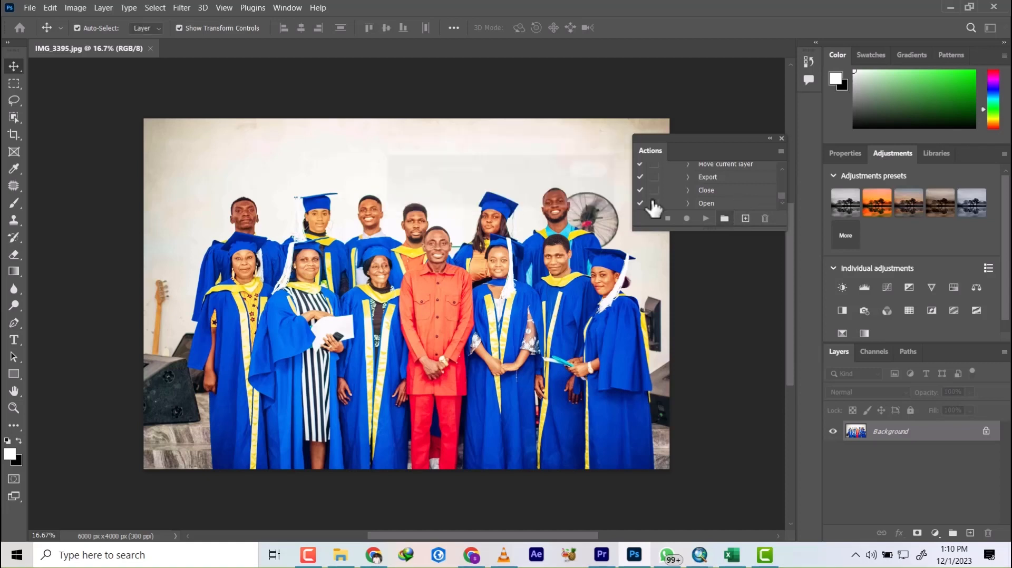
Create an action named "landscape" in the watermark spay set and start recording it
{"action": "left_click", "coordinate": [746, 219]}
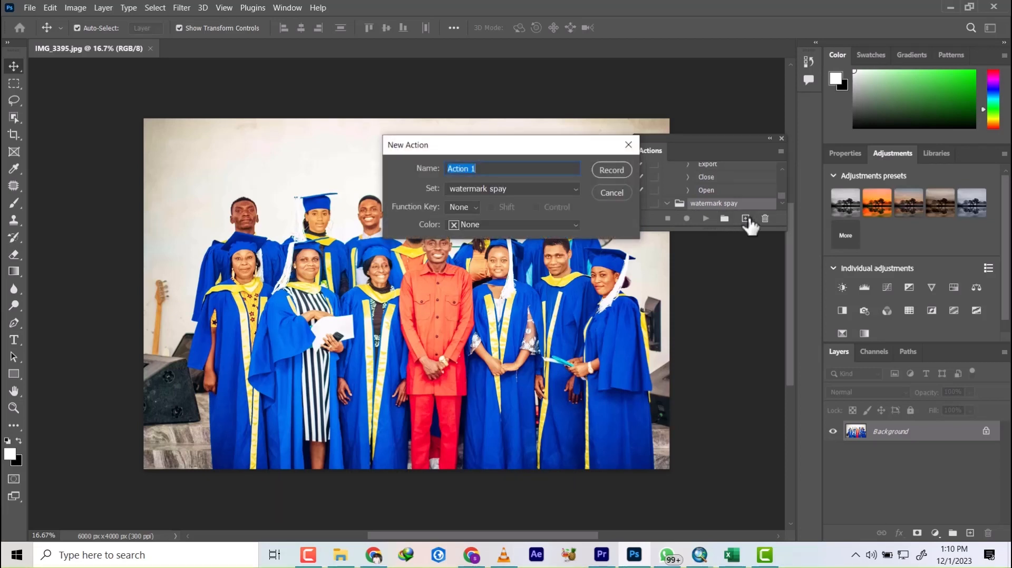
{"action": "key", "text": "BackSpace"}
{"action": "type", "text": "landsacape"}
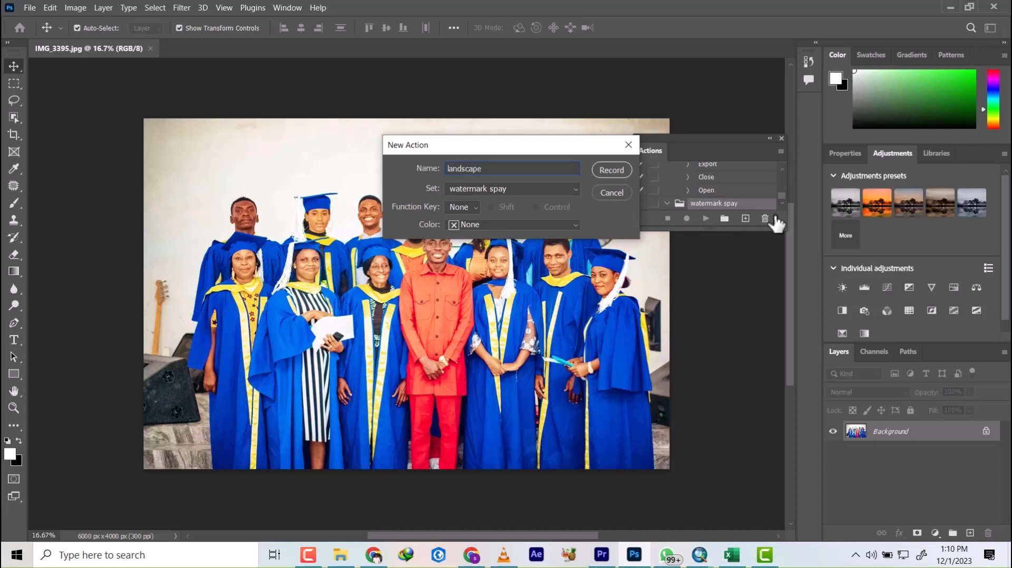
{"action": "left_click", "coordinate": [607, 171]}
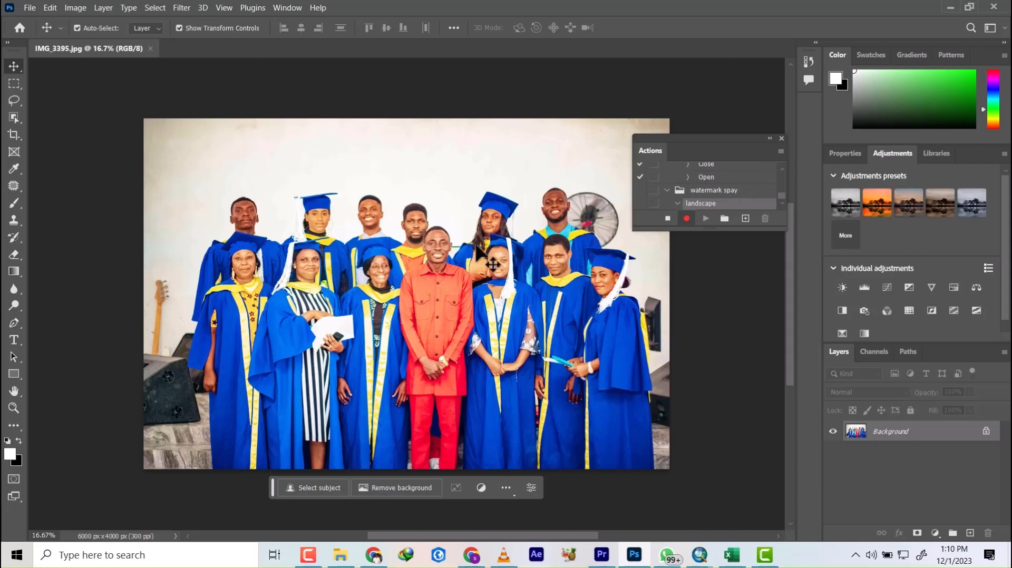
Place SPAY OFFICIAL LOGO BLUE1.png on the photo, scaled down to a small watermark in the lower-right corner
{"action": "left_click", "coordinate": [340, 556]}
{"action": "left_click_drag", "start_coordinate": [874, 126], "coordinate": [639, 554]}
{"action": "left_click_drag", "start_coordinate": [511, 385], "coordinate": [511, 385]}
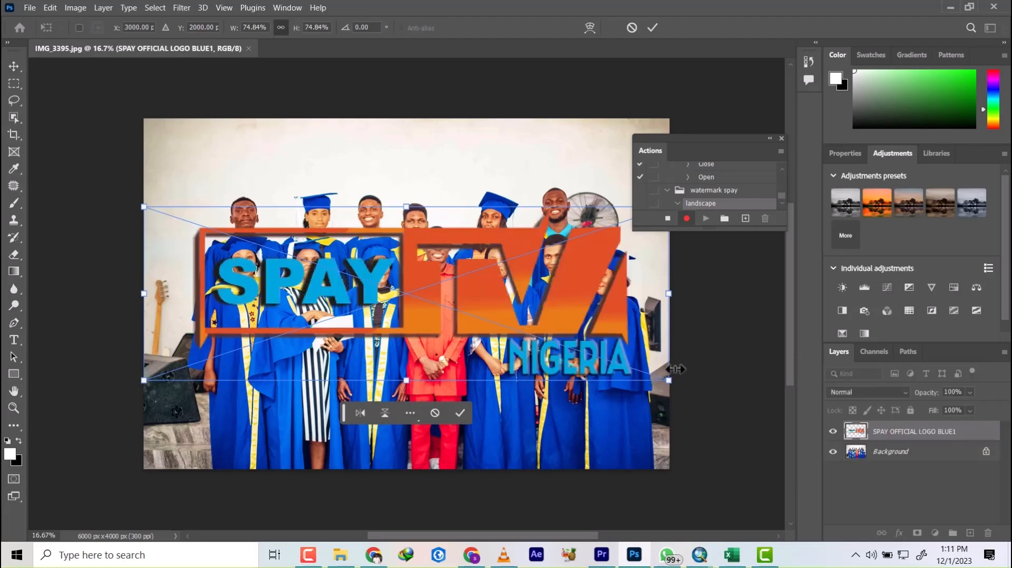
{"action": "left_click_drag", "start_coordinate": [667, 380], "coordinate": [414, 295]}
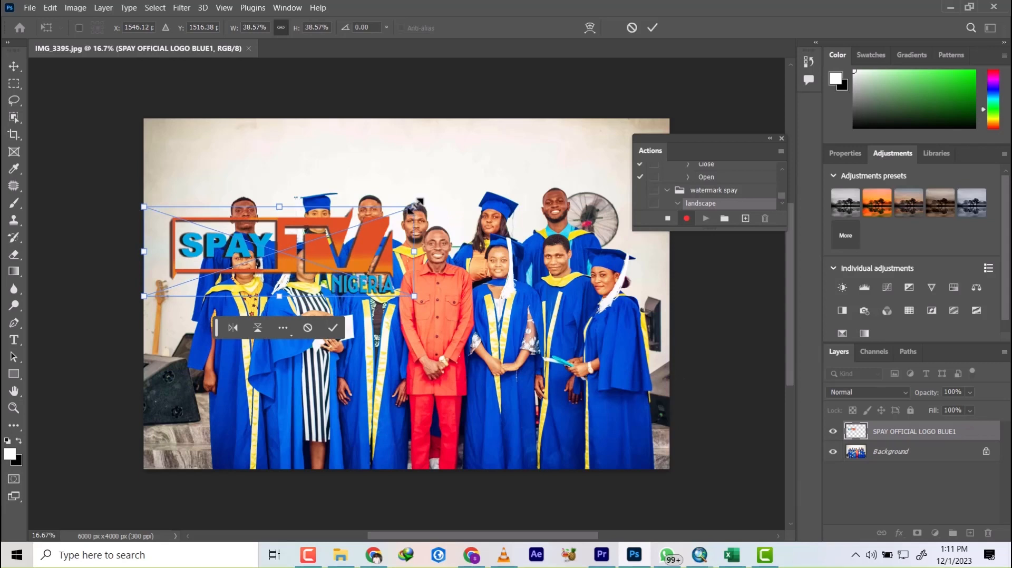
{"action": "left_click_drag", "start_coordinate": [414, 208], "coordinate": [634, 458]}
{"action": "key", "text": "Return"}
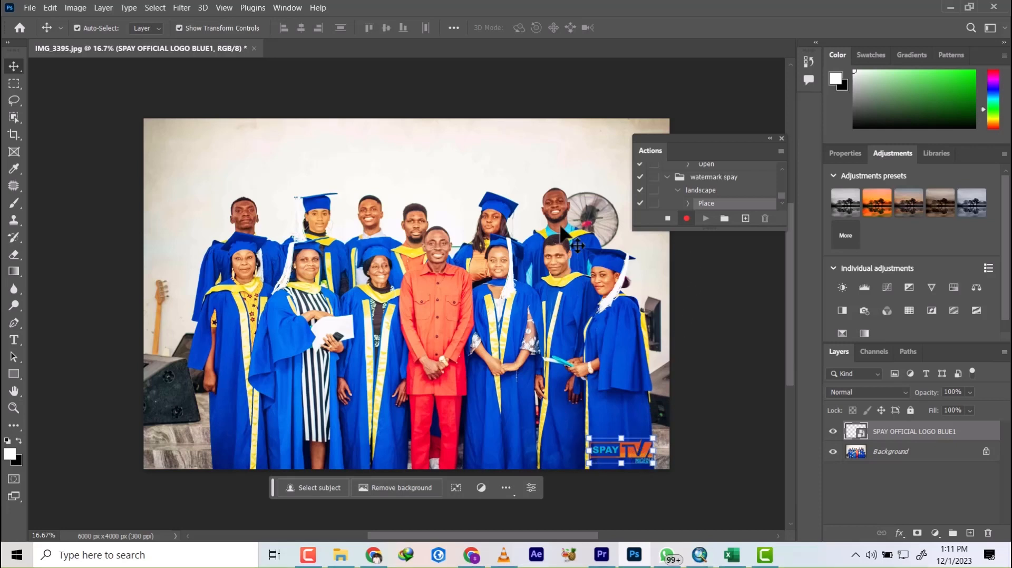
Start exporting the watermarked photo with Save for Web (Legacy) as a high-quality JPEG, using the vid folder in Pictures as the location
{"action": "left_click", "coordinate": [31, 5]}
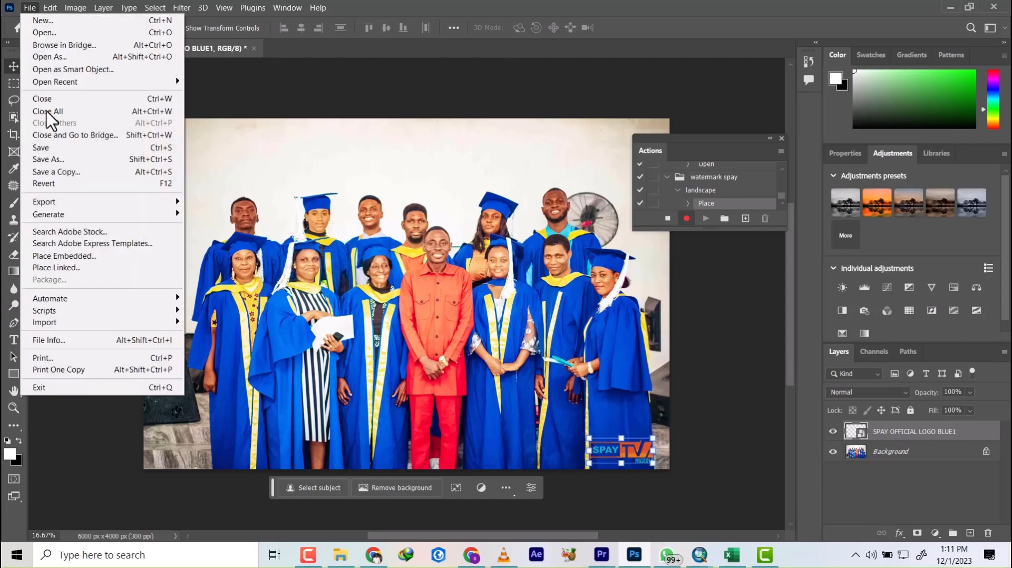
{"action": "mouse_move", "coordinate": [55, 200]}
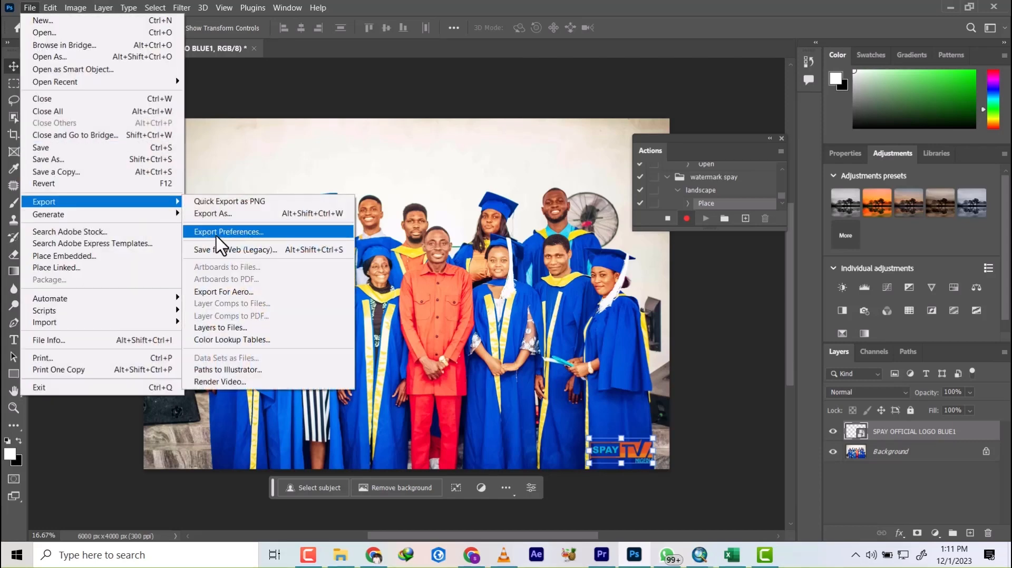
{"action": "left_click", "coordinate": [231, 250]}
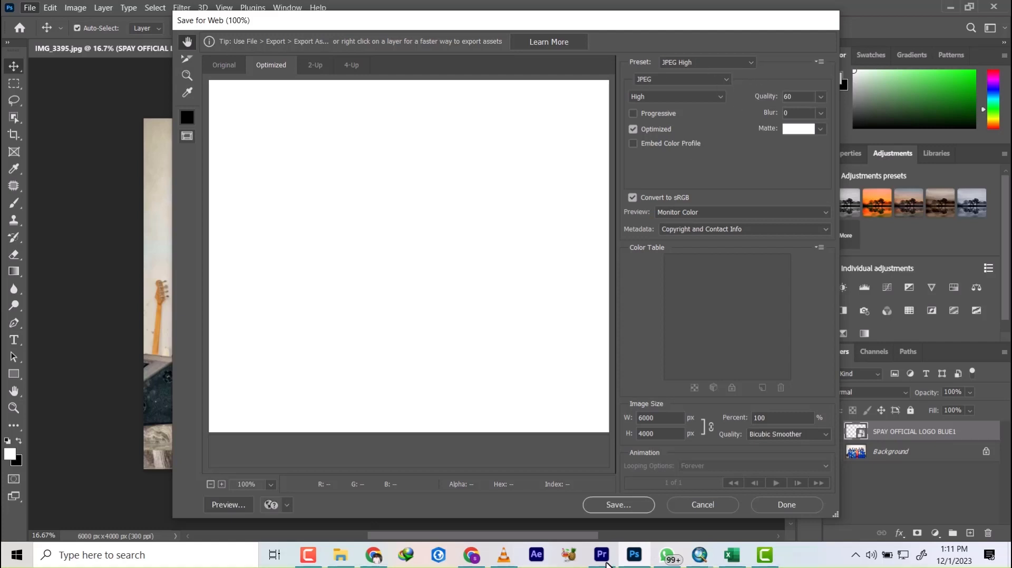
{"action": "left_click", "coordinate": [601, 503]}
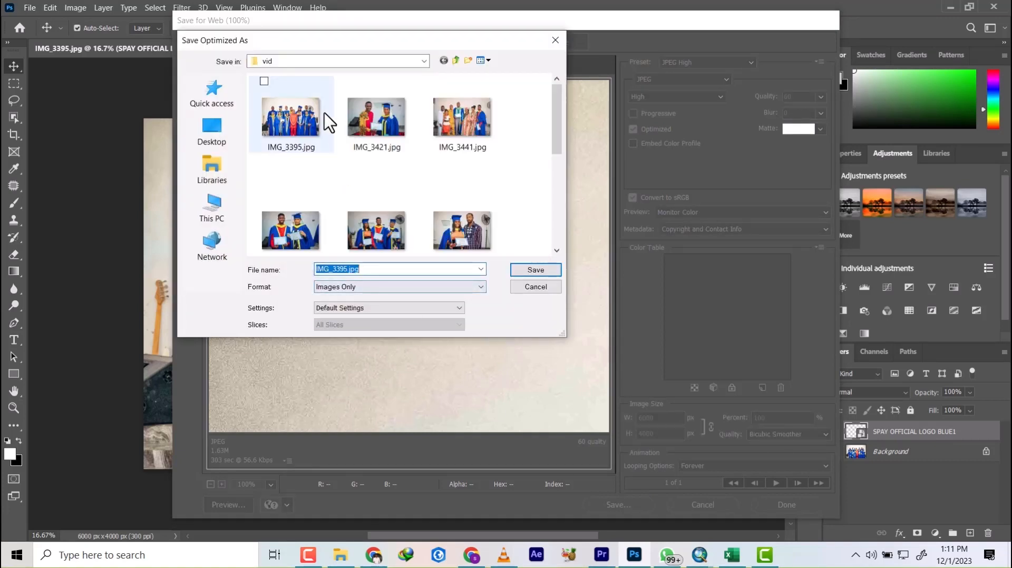
{"action": "left_click", "coordinate": [456, 59]}
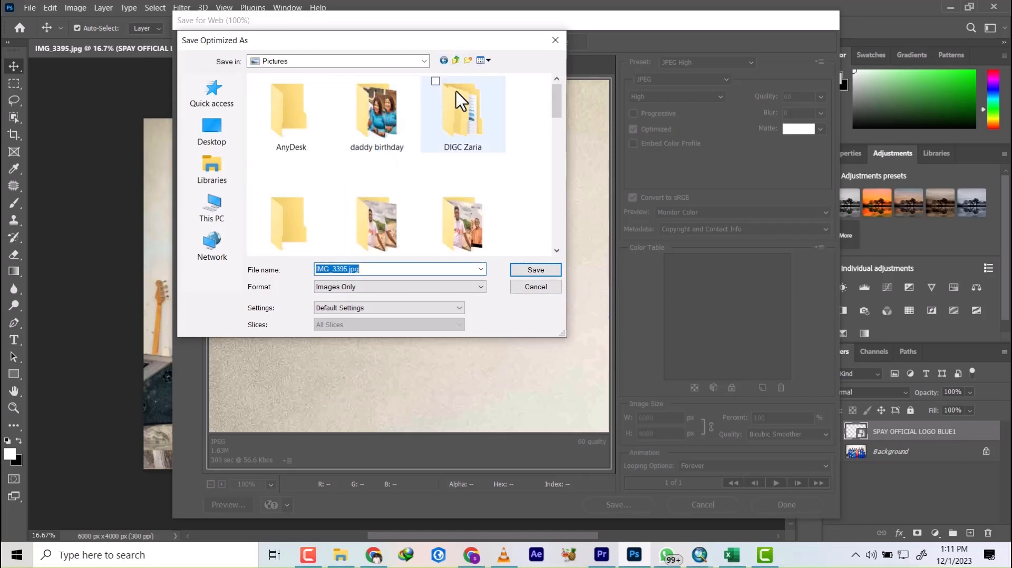
{"action": "left_click_drag", "start_coordinate": [558, 112], "coordinate": [549, 176]}
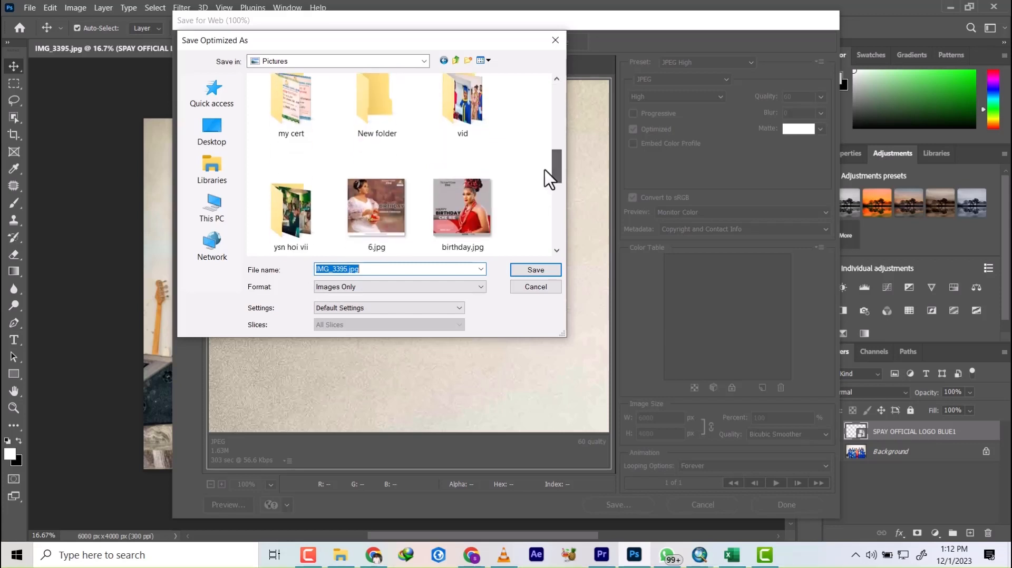
{"action": "left_click", "coordinate": [454, 127]}
{"action": "double_click", "coordinate": [455, 129]}
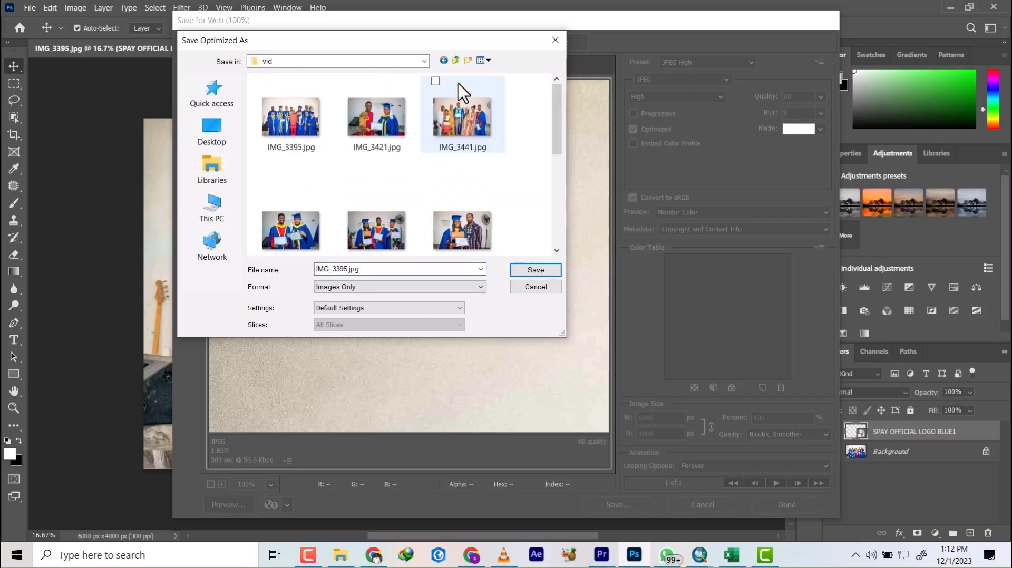
Create a new folder inside vid with the default name and save IMG_3395.jpg into it
{"action": "left_click", "coordinate": [469, 60]}
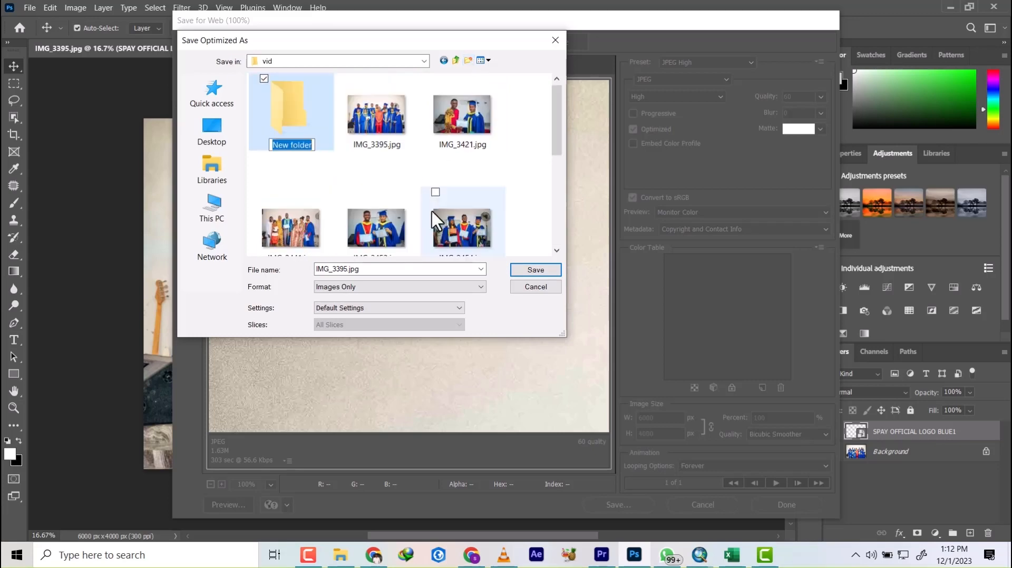
{"action": "left_click", "coordinate": [336, 193]}
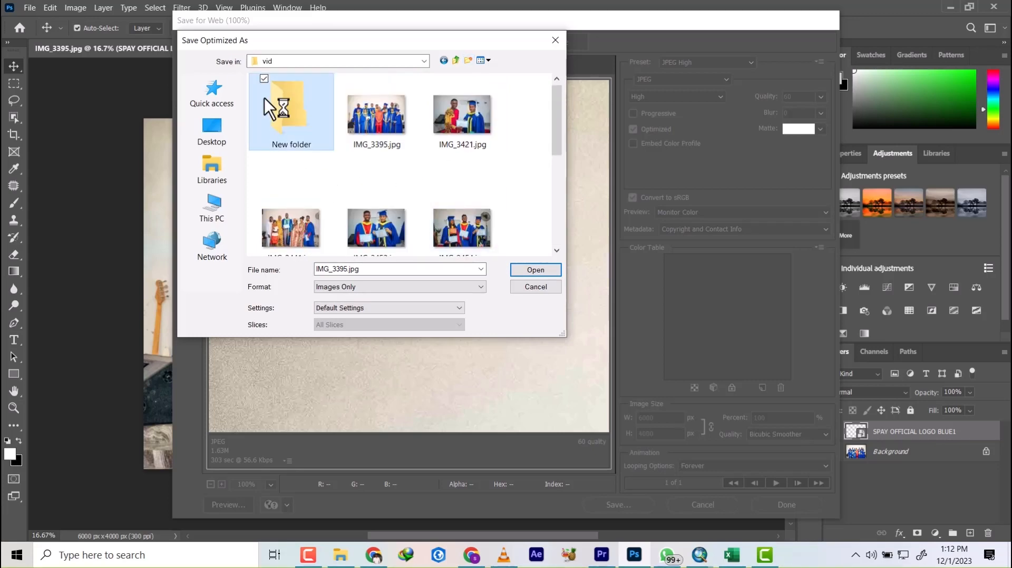
{"action": "double_click", "coordinate": [264, 98]}
{"action": "left_click", "coordinate": [534, 271]}
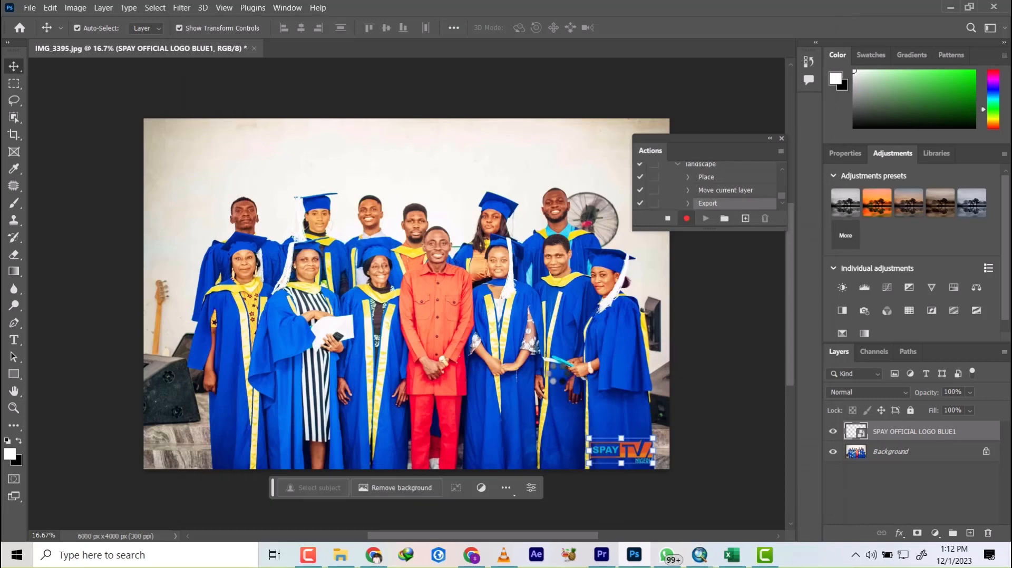
Close the watermarked photo without saving changes and reopen the original IMG_3395.jpg from the recent files
{"action": "left_click", "coordinate": [254, 48]}
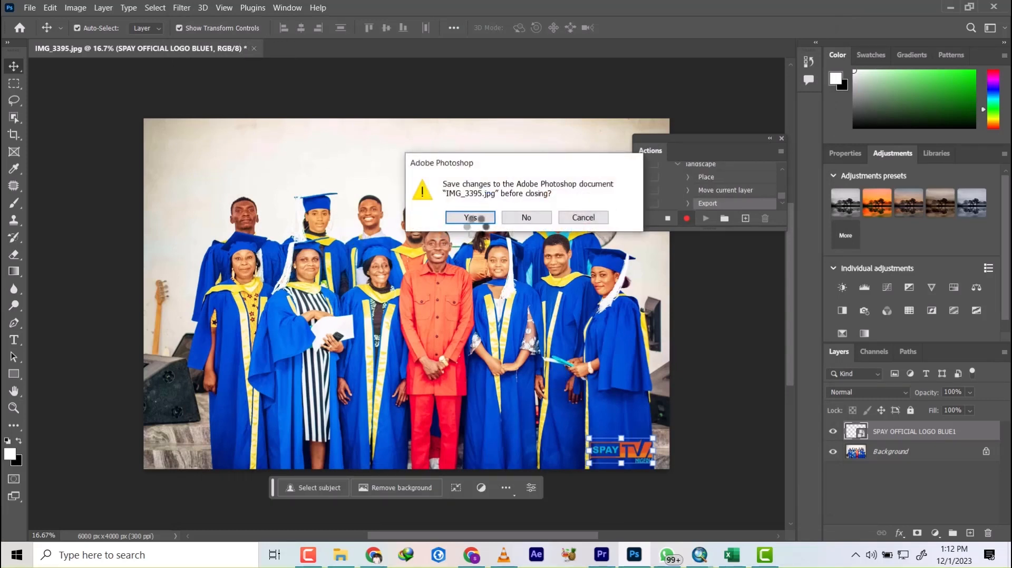
{"action": "left_click", "coordinate": [521, 217]}
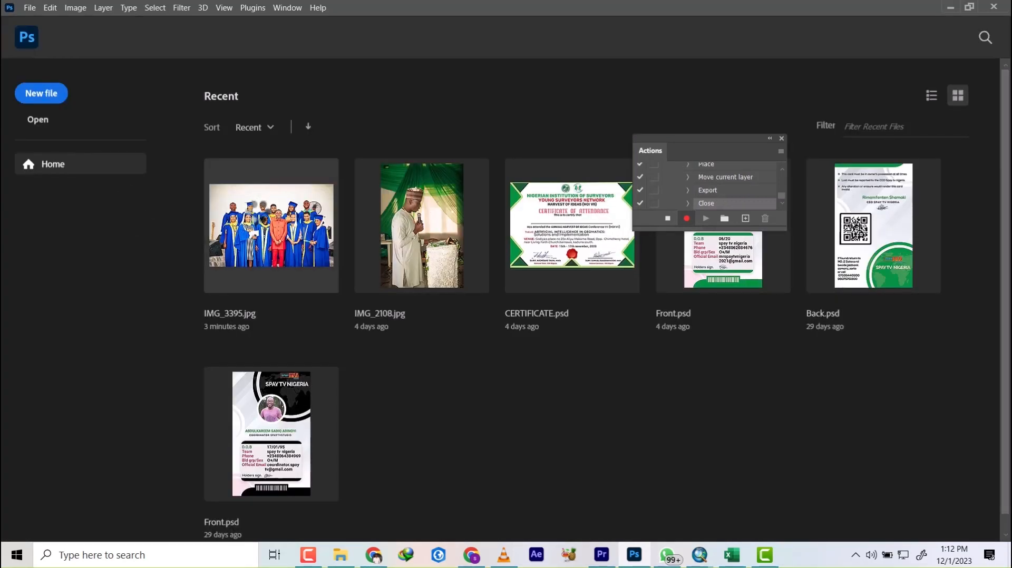
{"action": "left_click", "coordinate": [271, 225]}
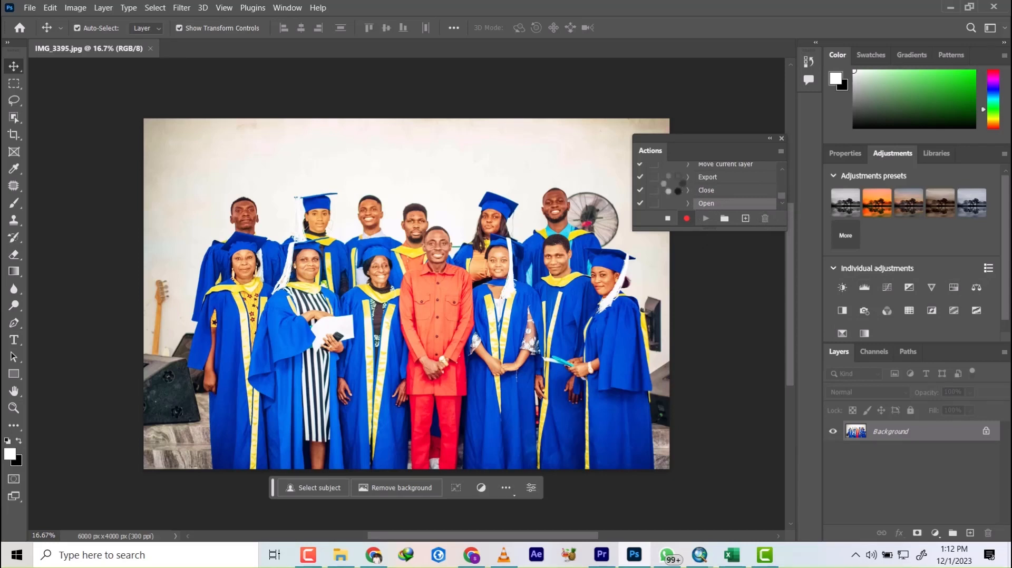
Stop recording the landscape action and delete its recorded Open step
{"action": "left_click", "coordinate": [667, 218]}
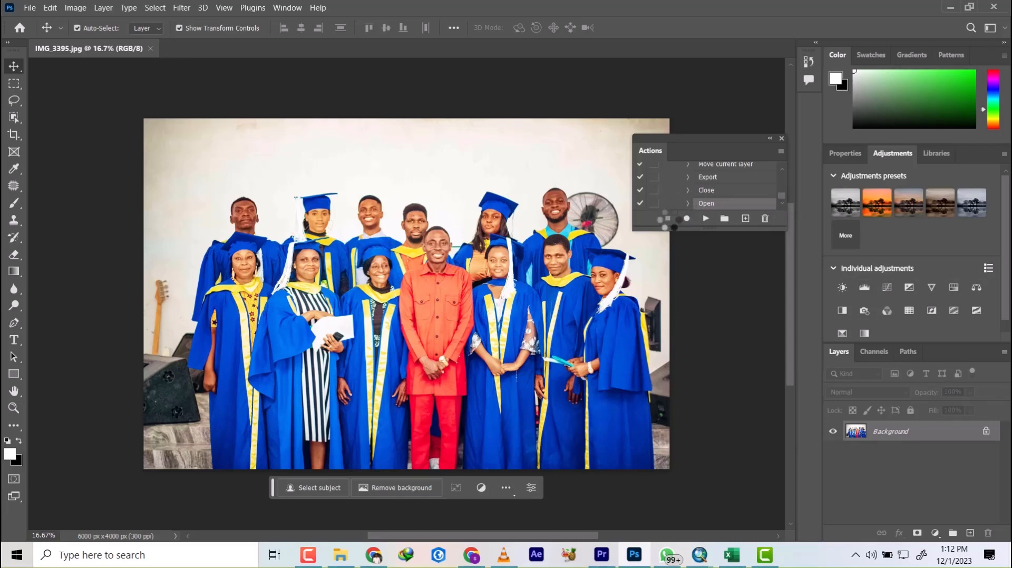
{"action": "left_click", "coordinate": [765, 218]}
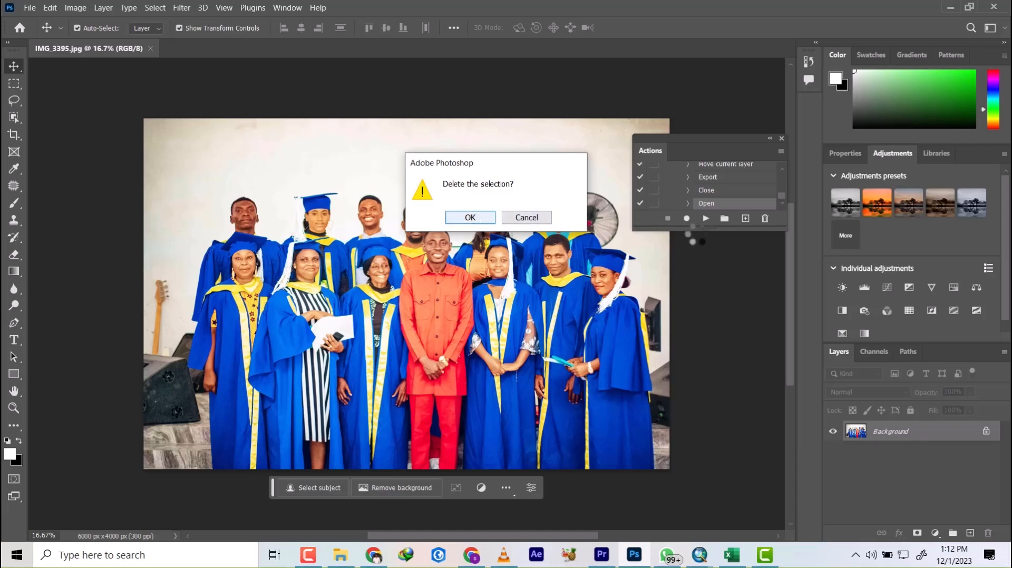
{"action": "left_click", "coordinate": [470, 216]}
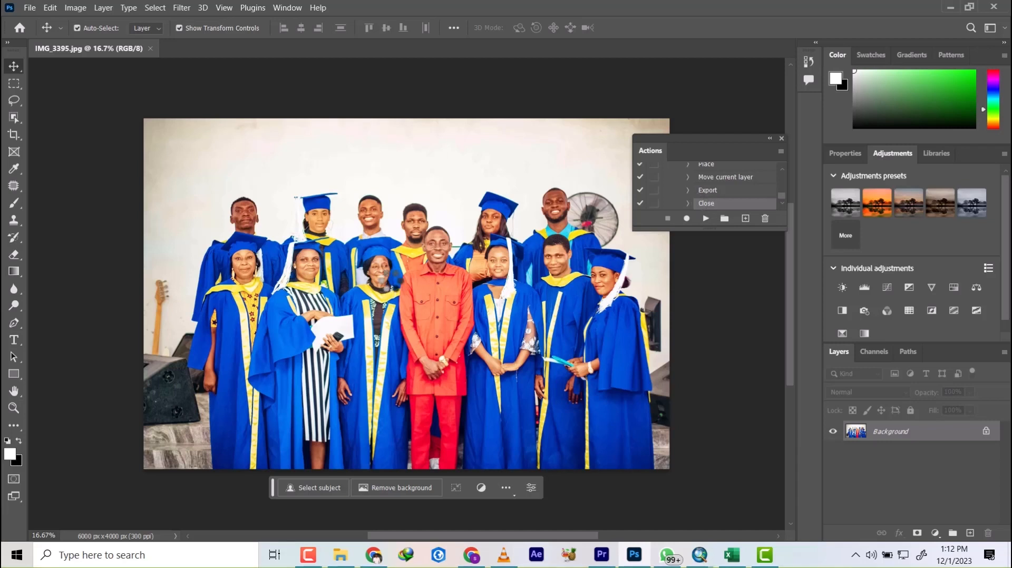
Switch to File Explorer, permanently delete the exported IMG_3395.jpg from vid's New folder, and return to the vid folder
{"action": "left_click", "coordinate": [340, 554]}
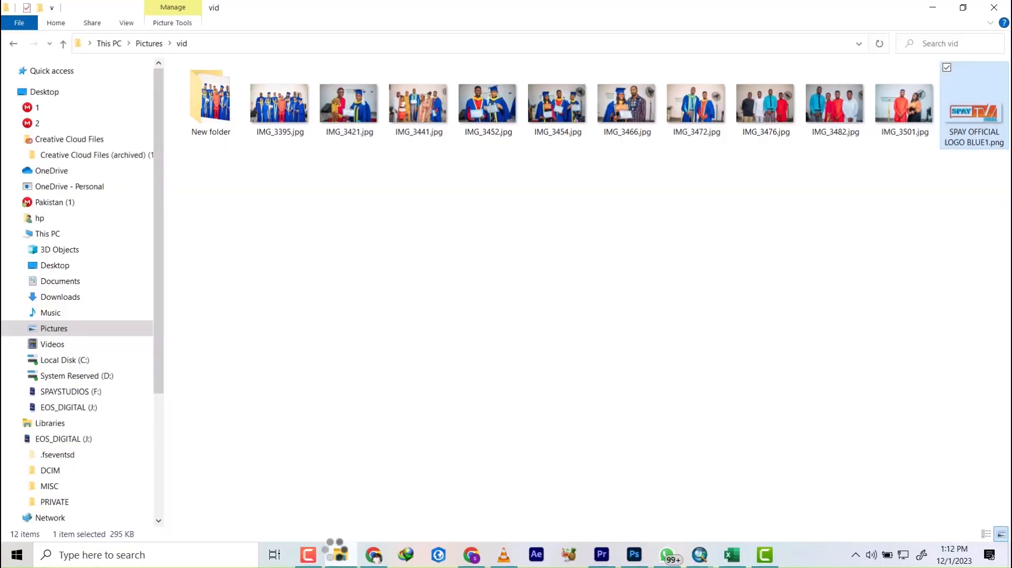
{"action": "double_click", "coordinate": [211, 102]}
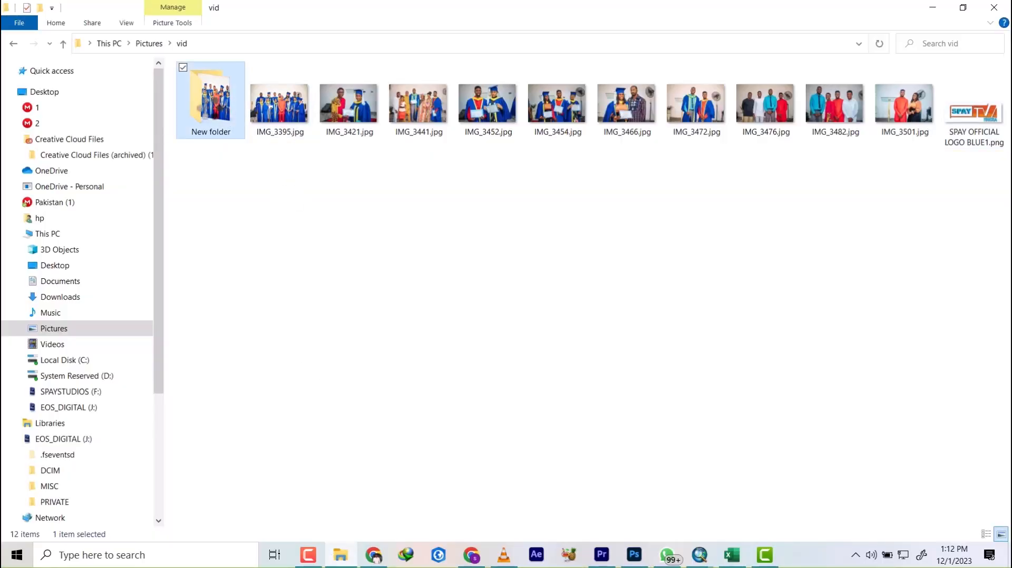
{"action": "left_click", "coordinate": [210, 103]}
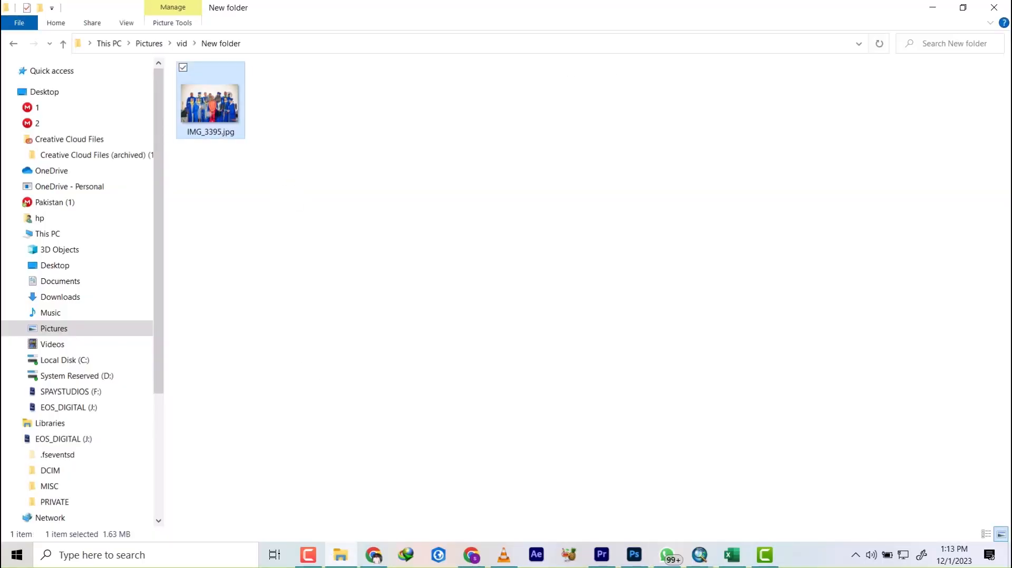
{"action": "key", "text": "shift+Delete"}
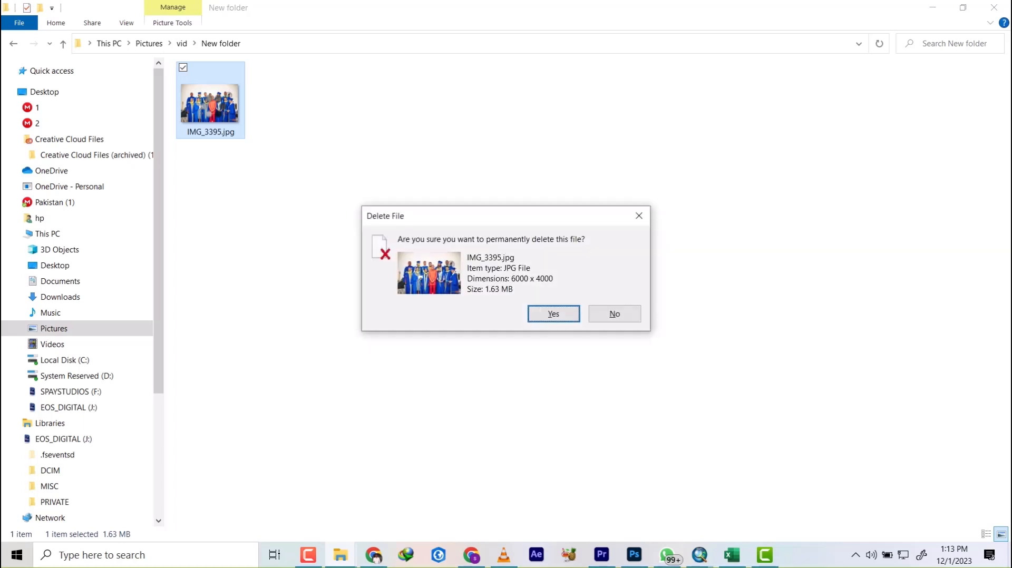
{"action": "key", "text": "Return"}
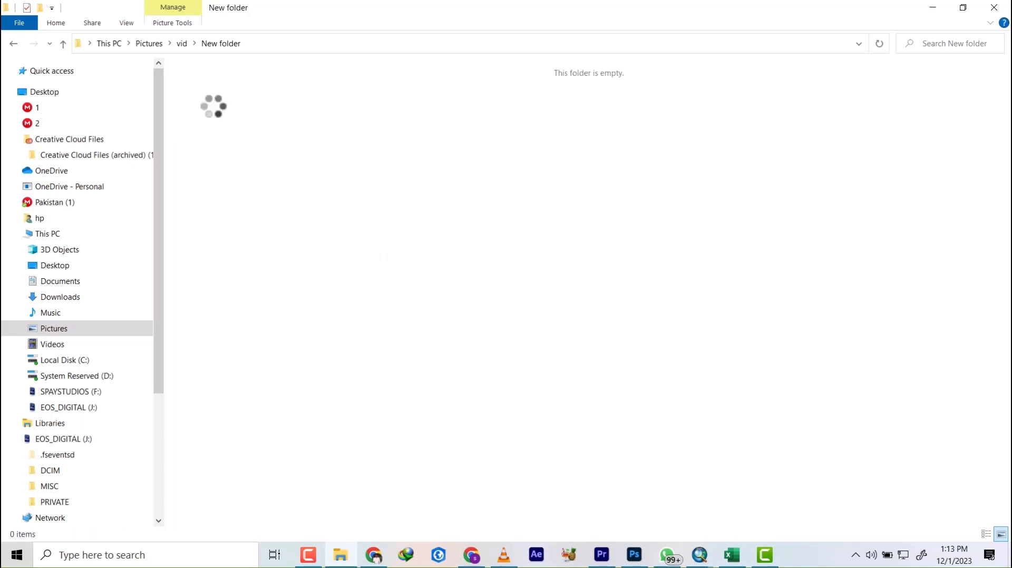
{"action": "left_click", "coordinate": [182, 43]}
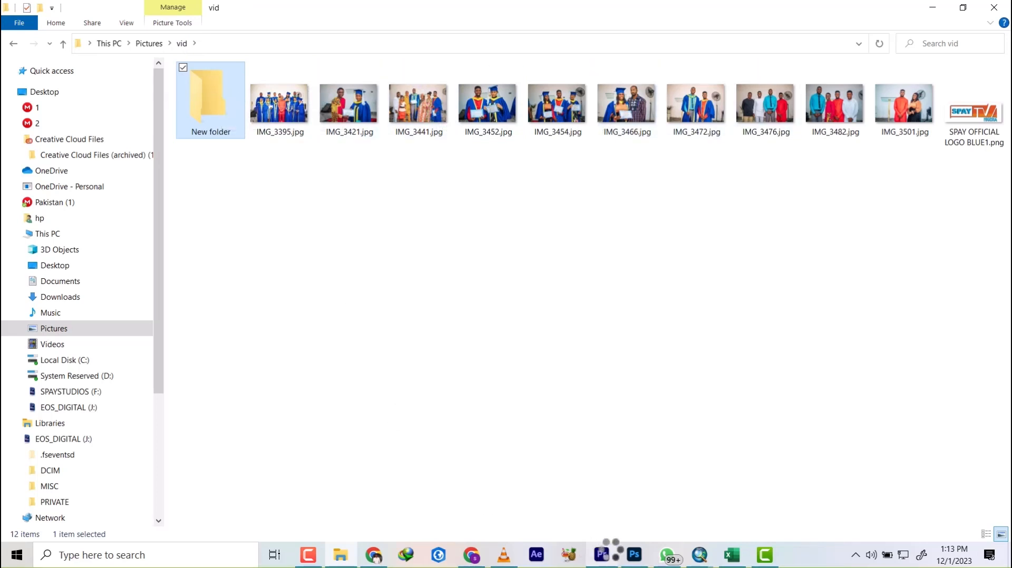
Switch to Photoshop and set up a Batch automation that plays the landscape action from the watermark spay set
{"action": "left_click", "coordinate": [635, 554]}
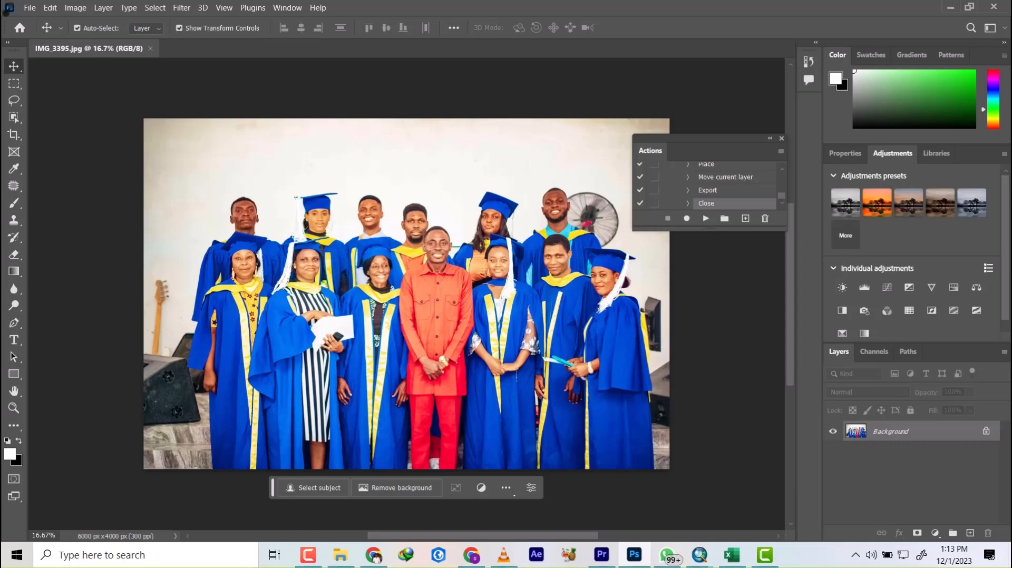
{"action": "left_click", "coordinate": [28, 8]}
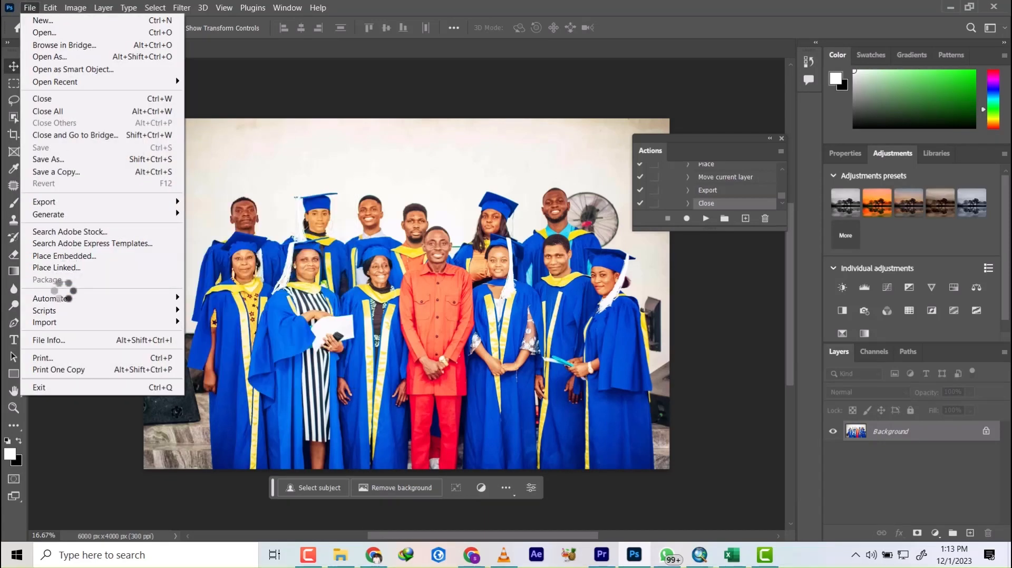
{"action": "mouse_move", "coordinate": [63, 297]}
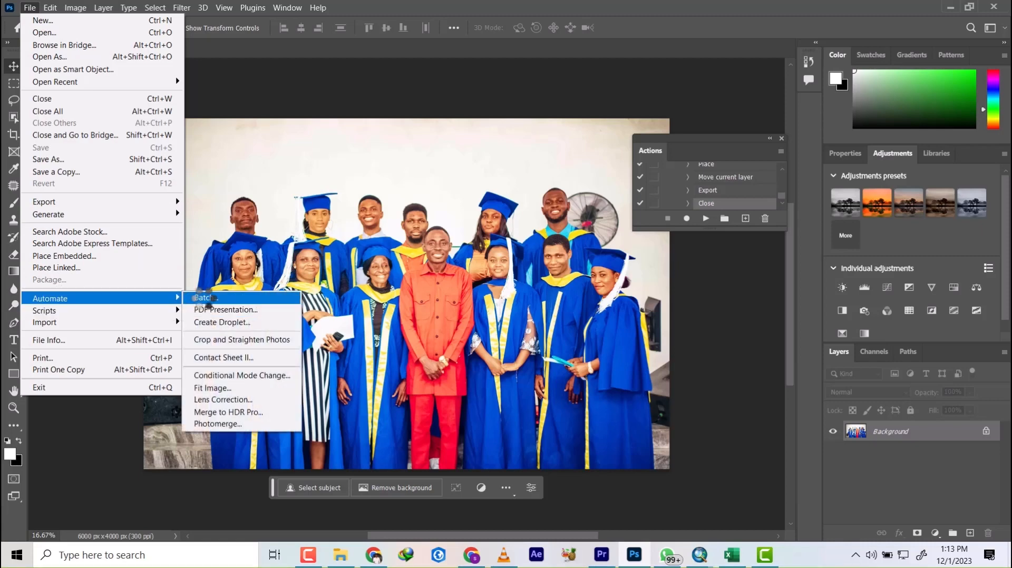
{"action": "left_click", "coordinate": [203, 298]}
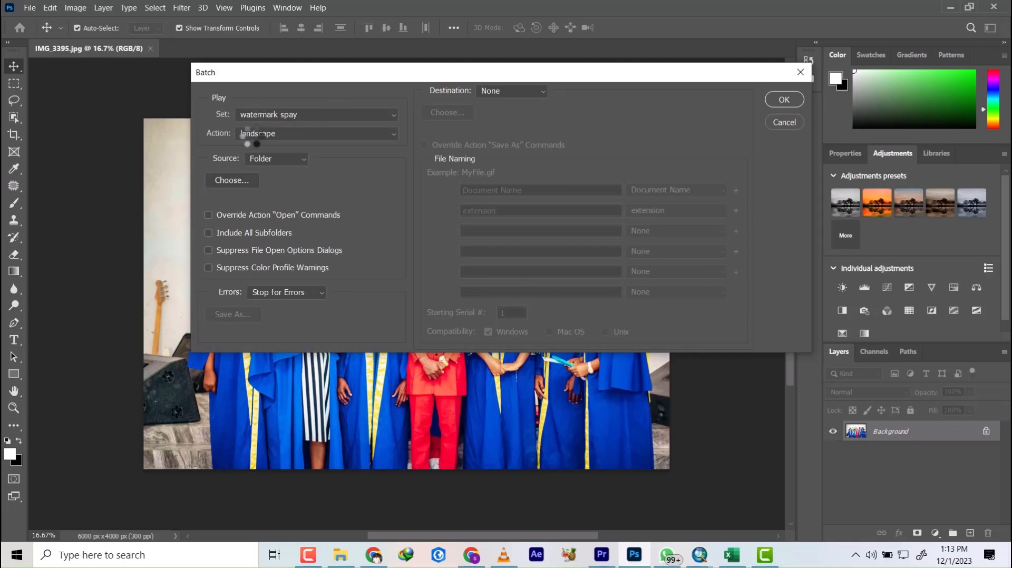
{"action": "left_click", "coordinate": [278, 133]}
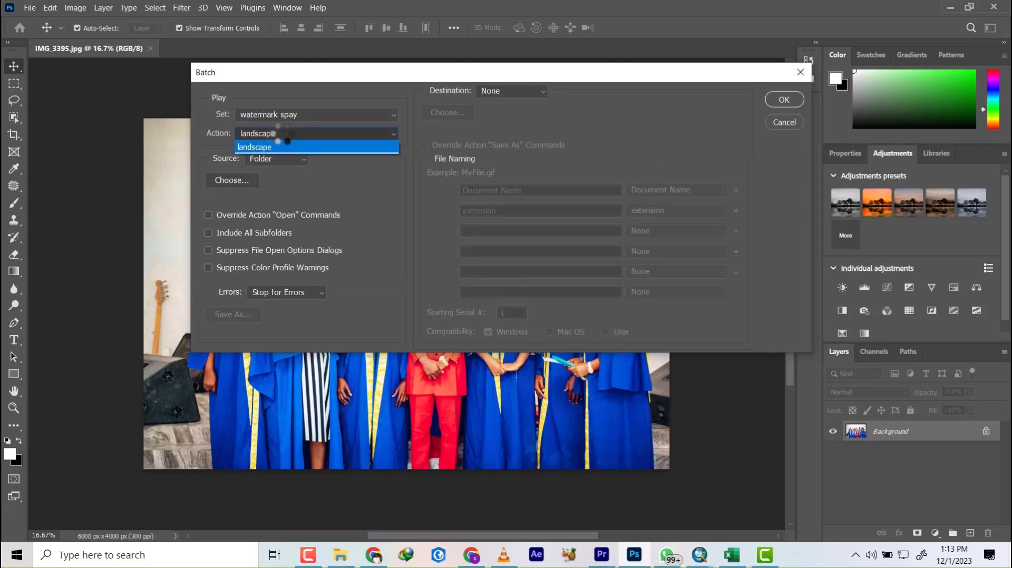
{"action": "left_click", "coordinate": [282, 135]}
{"action": "left_click", "coordinate": [300, 114]}
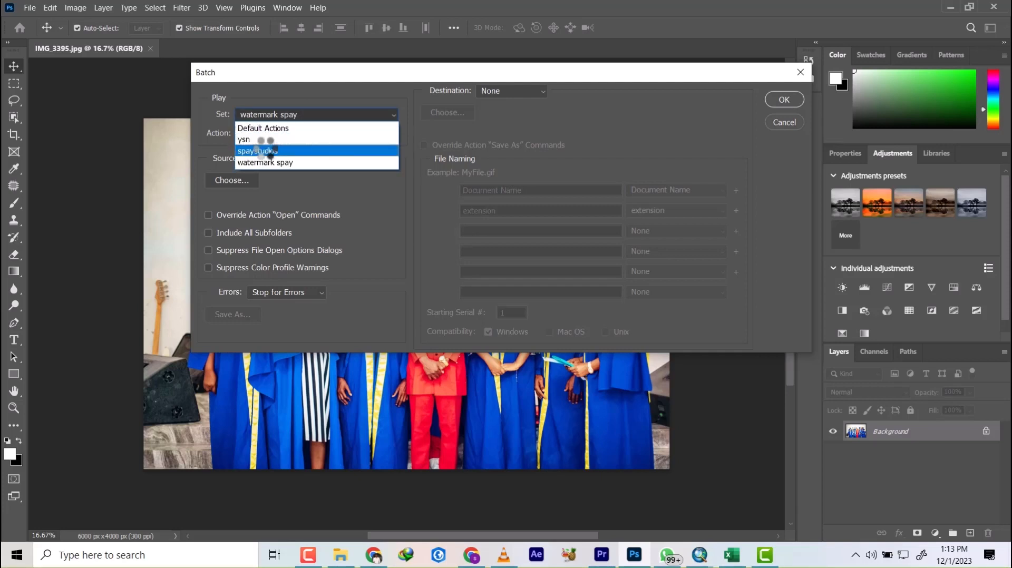
{"action": "left_click", "coordinate": [285, 162]}
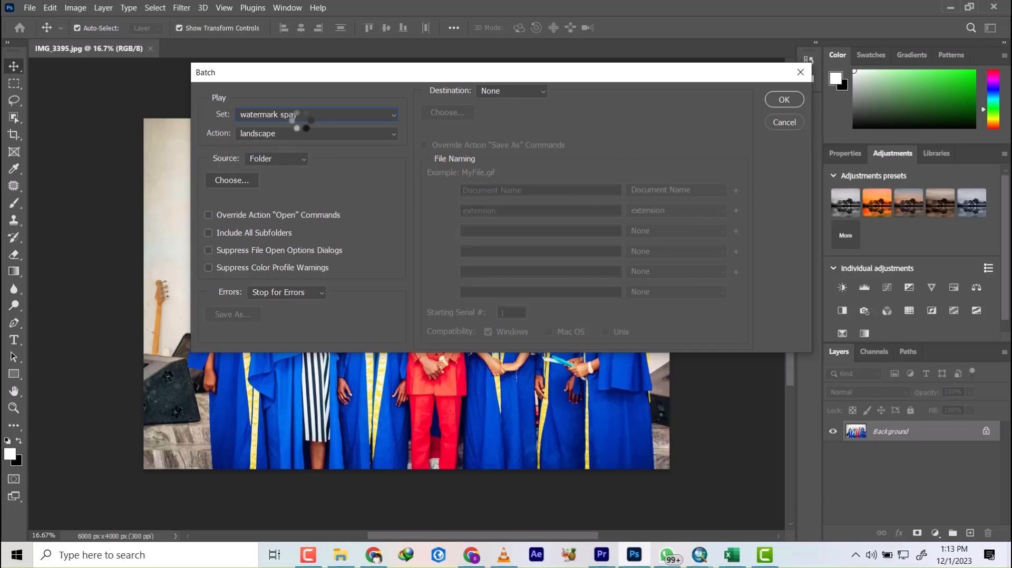
{"action": "left_click", "coordinate": [257, 135]}
{"action": "left_click", "coordinate": [257, 135]}
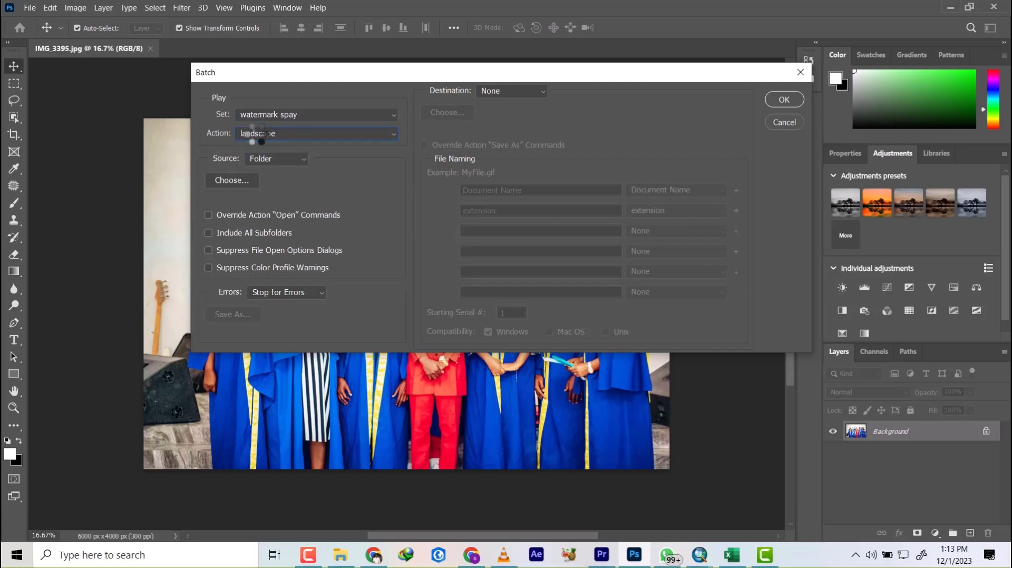
Check which actions the spaystudios set offers in the batch settings and switch back to the watermark spay set
{"action": "left_click", "coordinate": [266, 115]}
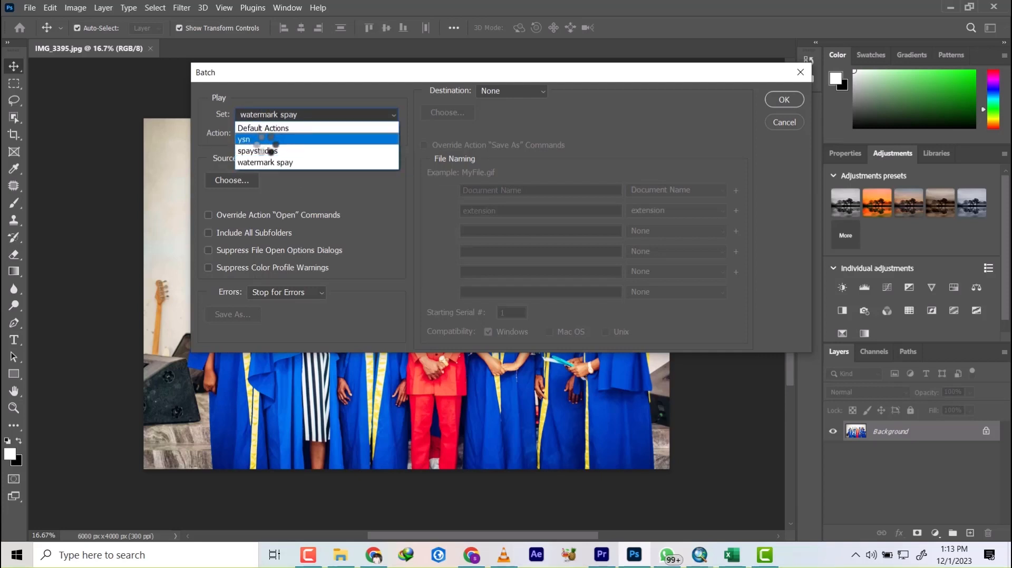
{"action": "left_click", "coordinate": [266, 150]}
{"action": "left_click", "coordinate": [272, 135]}
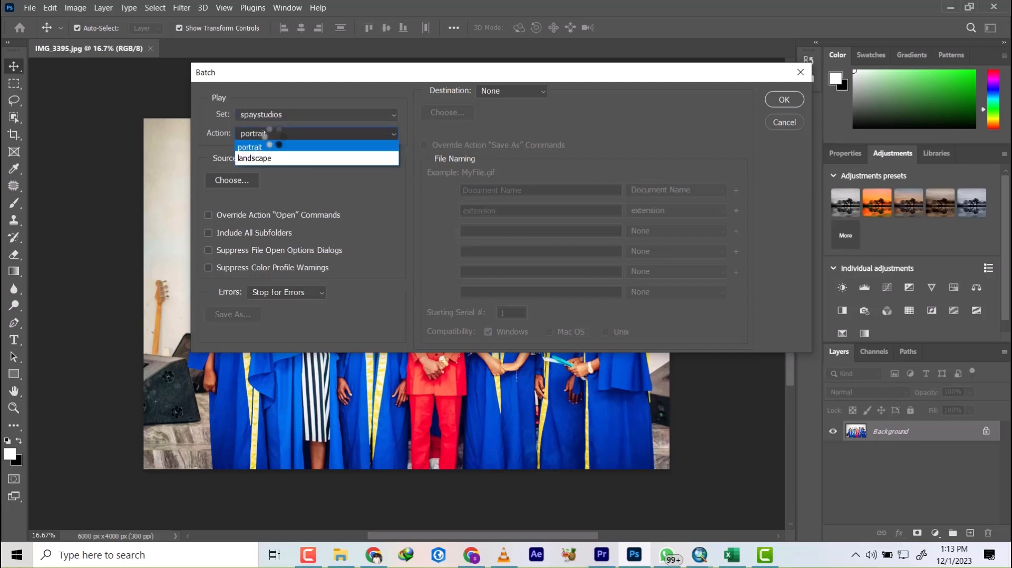
{"action": "left_click", "coordinate": [287, 111]}
{"action": "left_click", "coordinate": [287, 111]}
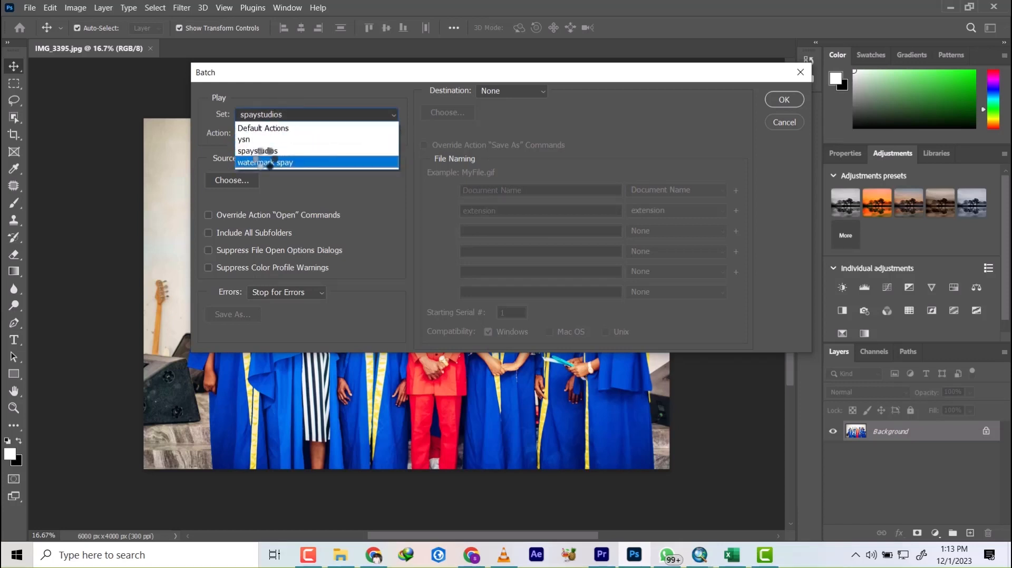
{"action": "left_click", "coordinate": [262, 163]}
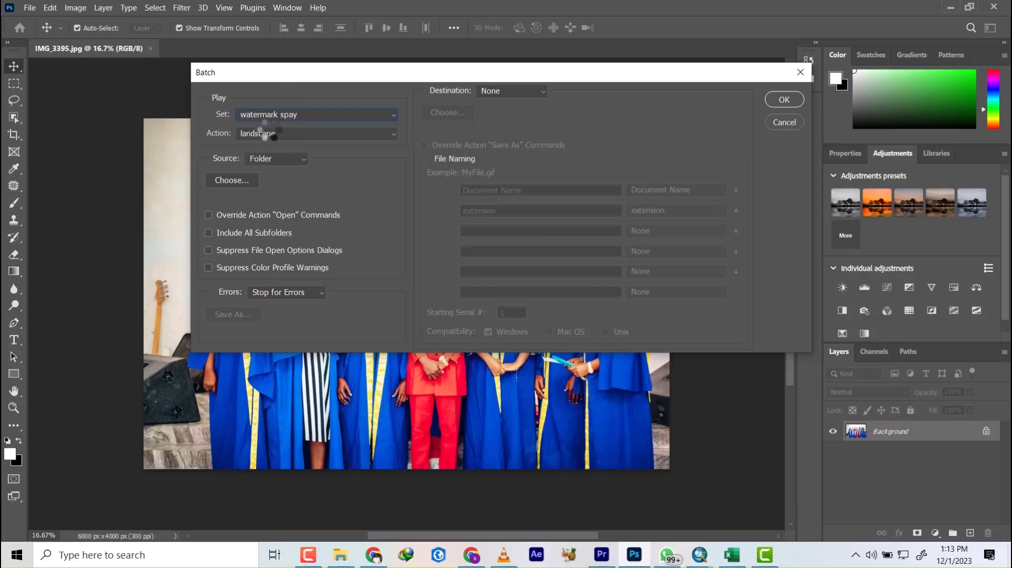
Choose the vid folder in Pictures as the batch source and run the batch
{"action": "left_click", "coordinate": [221, 180]}
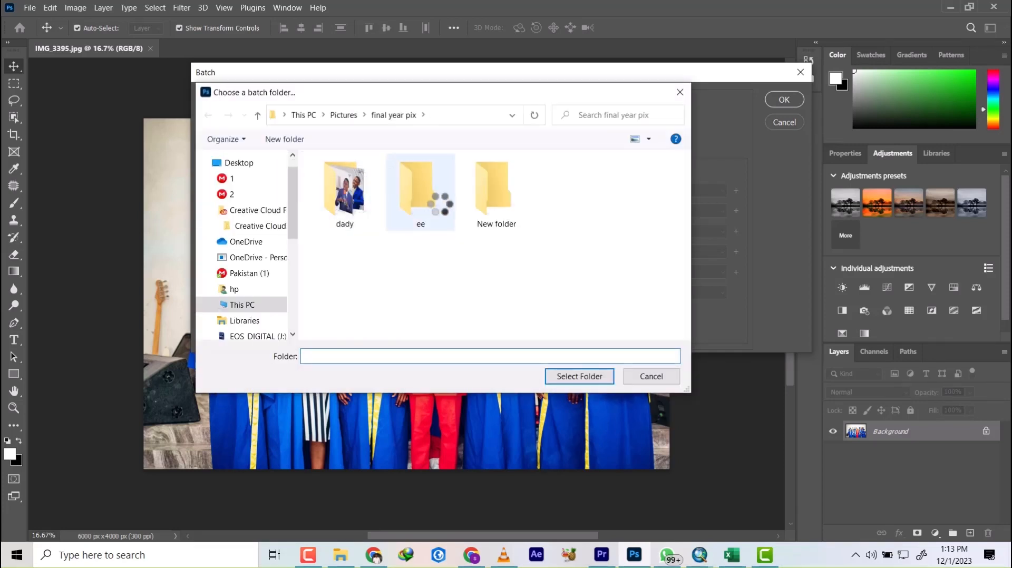
{"action": "left_click", "coordinate": [342, 116]}
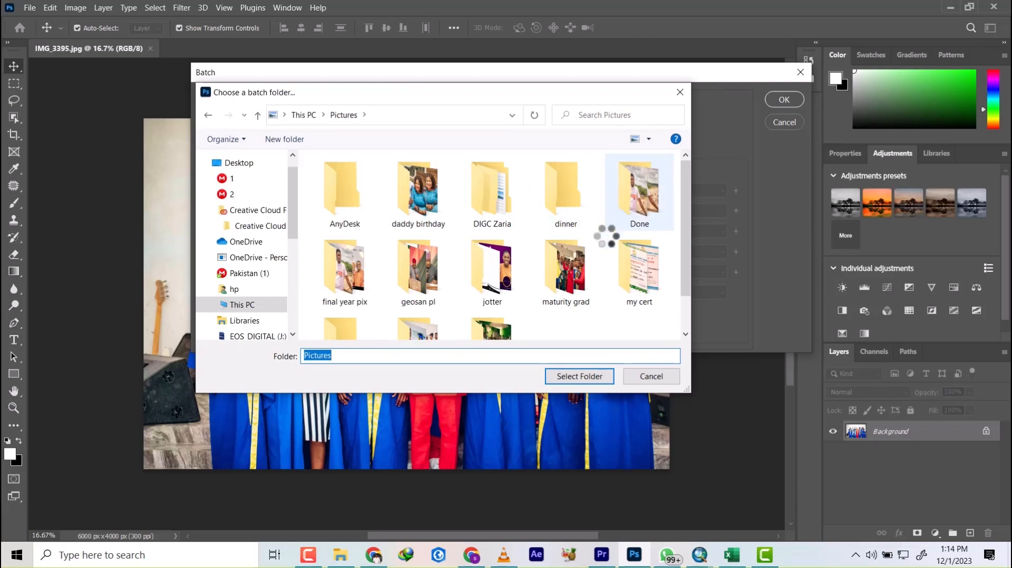
{"action": "left_click_drag", "start_coordinate": [686, 205], "coordinate": [709, 289]}
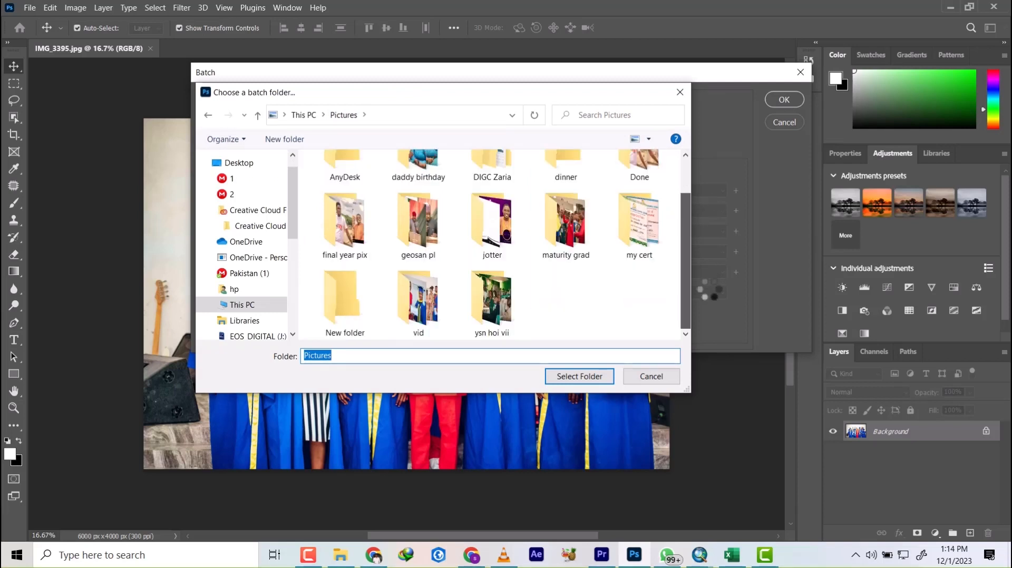
{"action": "left_click", "coordinate": [439, 309]}
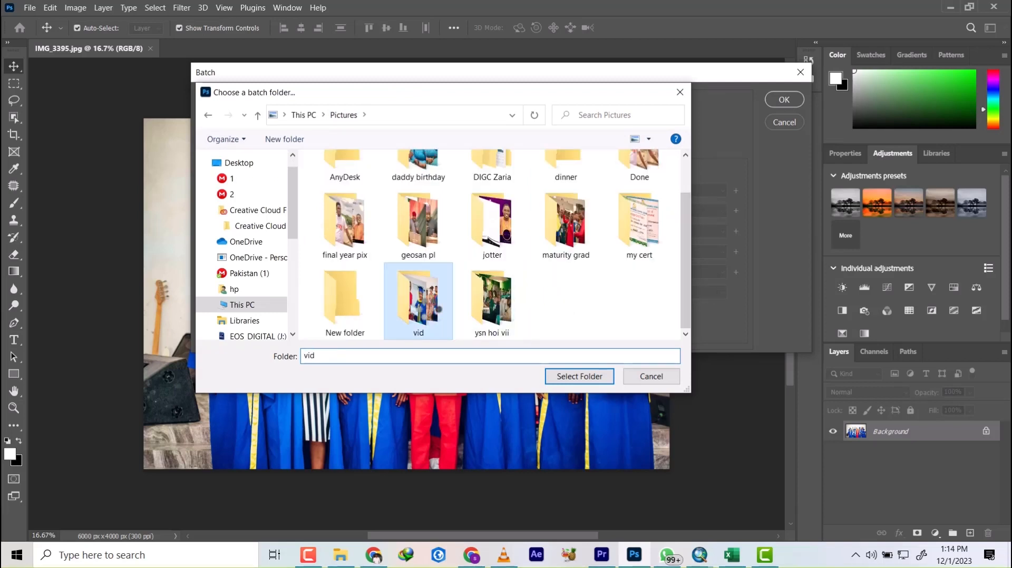
{"action": "double_click", "coordinate": [438, 309]}
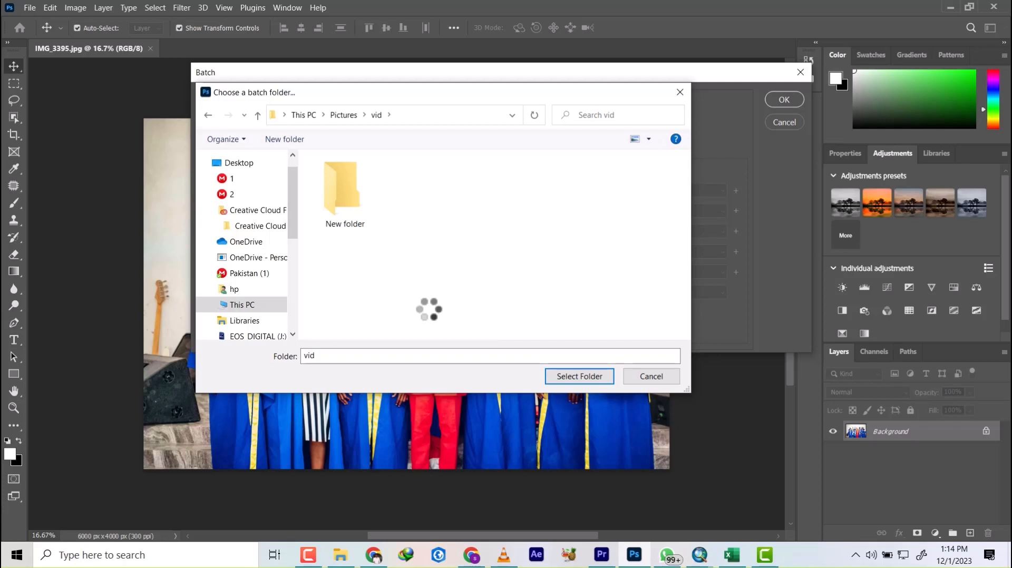
{"action": "left_click", "coordinate": [579, 376]}
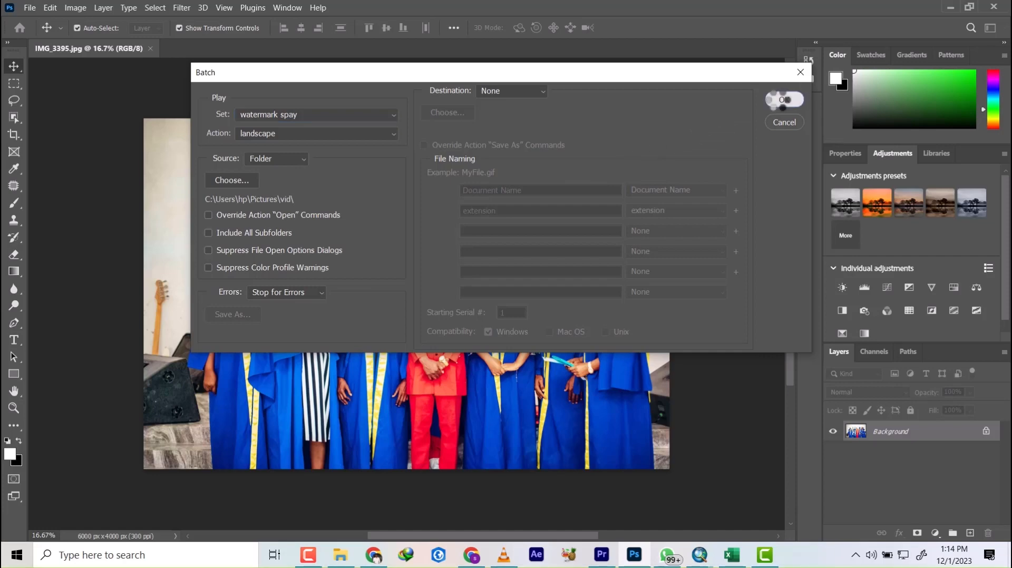
{"action": "left_click", "coordinate": [784, 100]}
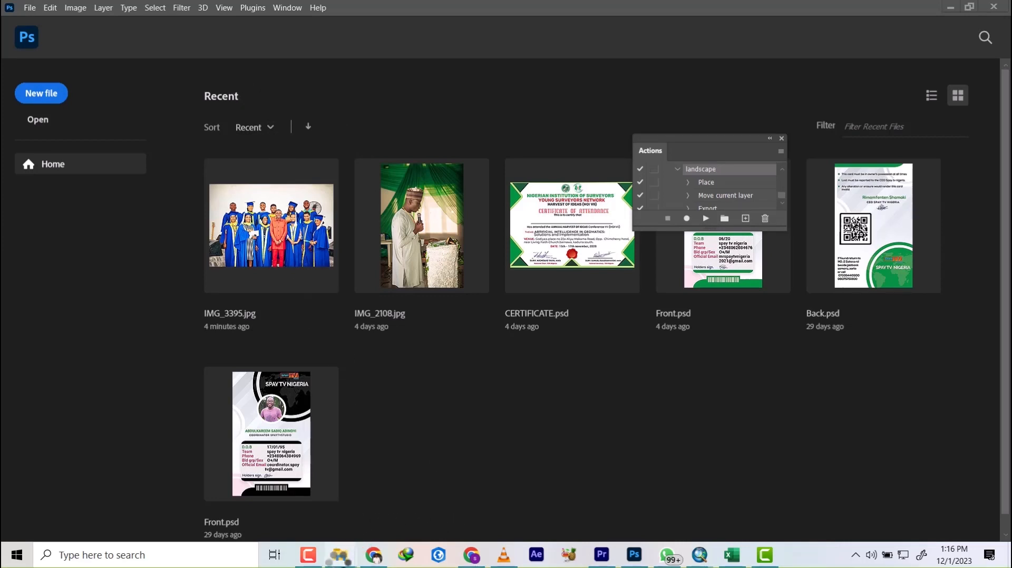
Switch to File Explorer, go into New folder inside the vid folder, and open the exported IMG_3395.jpg for viewing
{"action": "mouse_move", "coordinate": [340, 553]}
{"action": "left_click", "coordinate": [310, 503]}
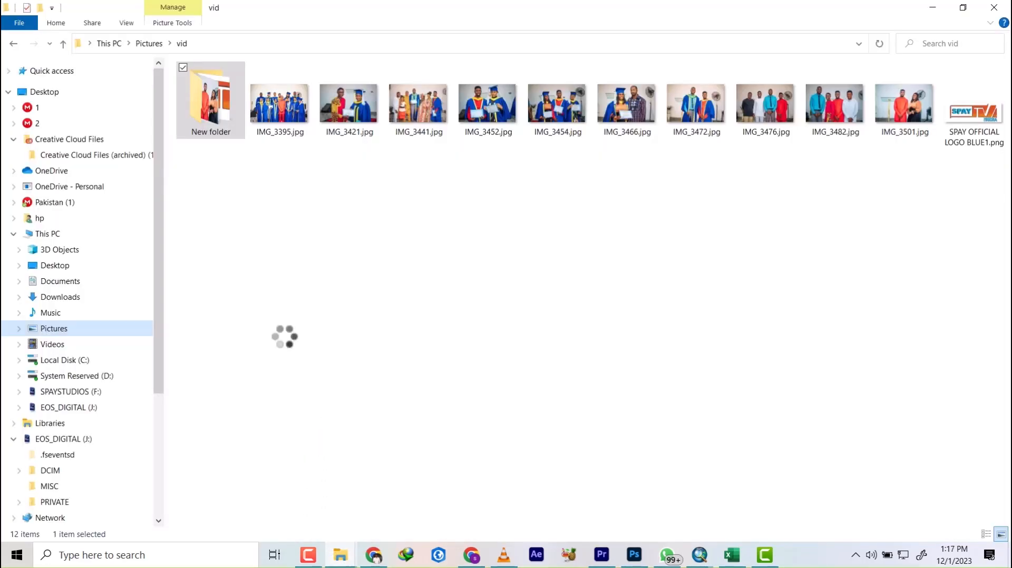
{"action": "left_click", "coordinate": [210, 99]}
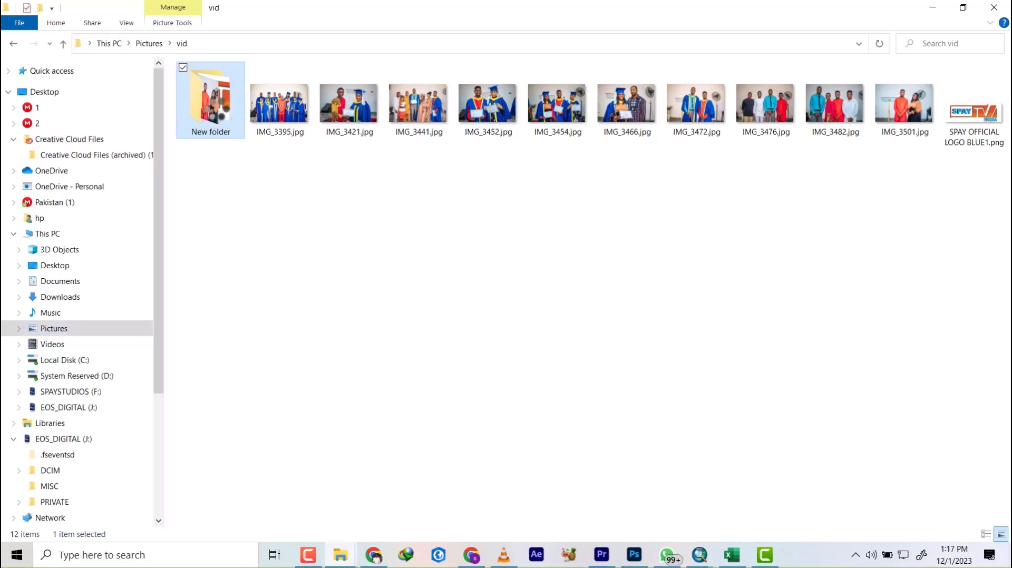
{"action": "double_click", "coordinate": [211, 100]}
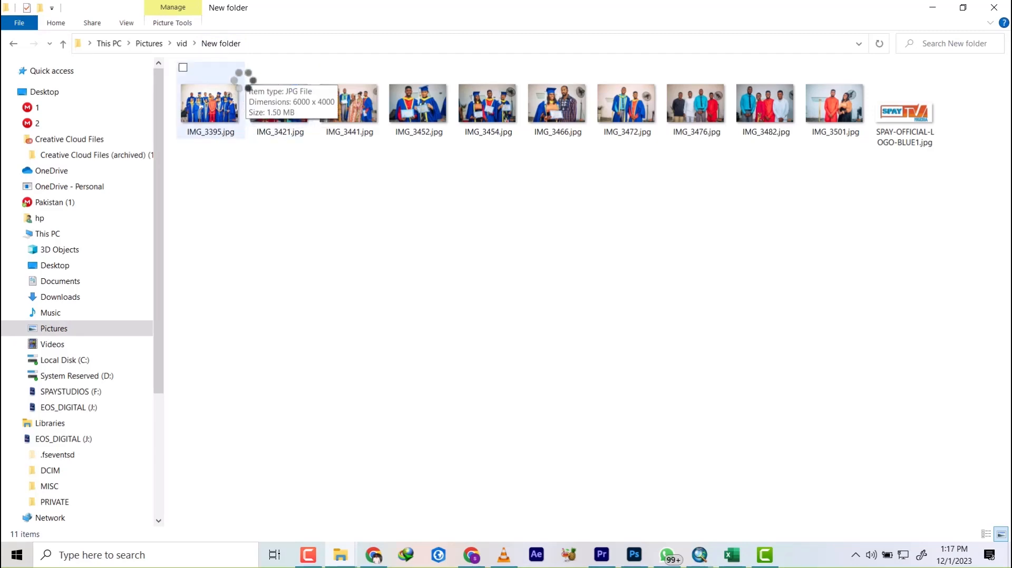
{"action": "left_click", "coordinate": [210, 104]}
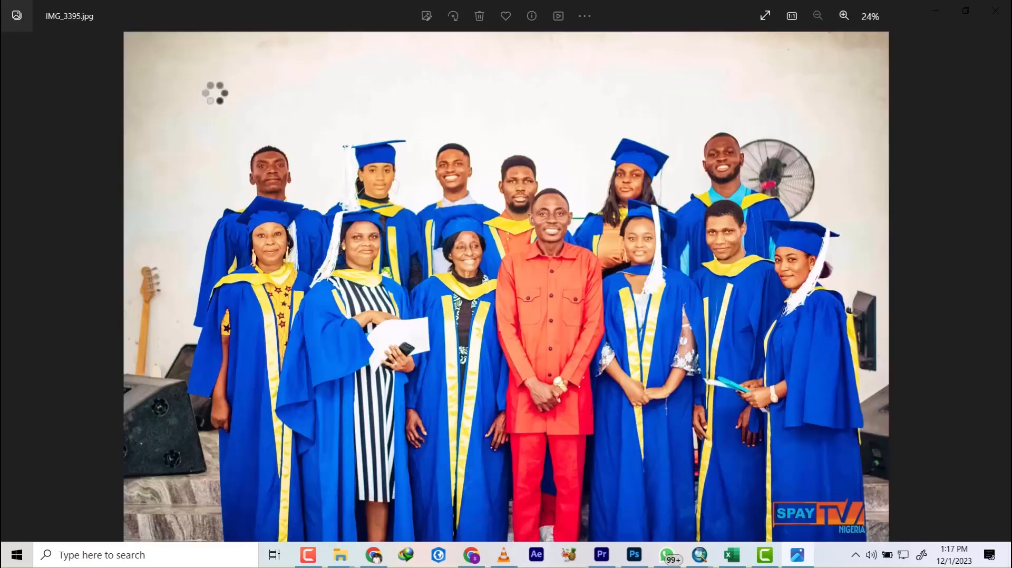
Look through the remaining exported images from IMG_3421.jpg to SPAY-OFFICIAL-LOGO-BLUE1.jpg to check the watermark on each photo
{"action": "key", "text": "Right"}
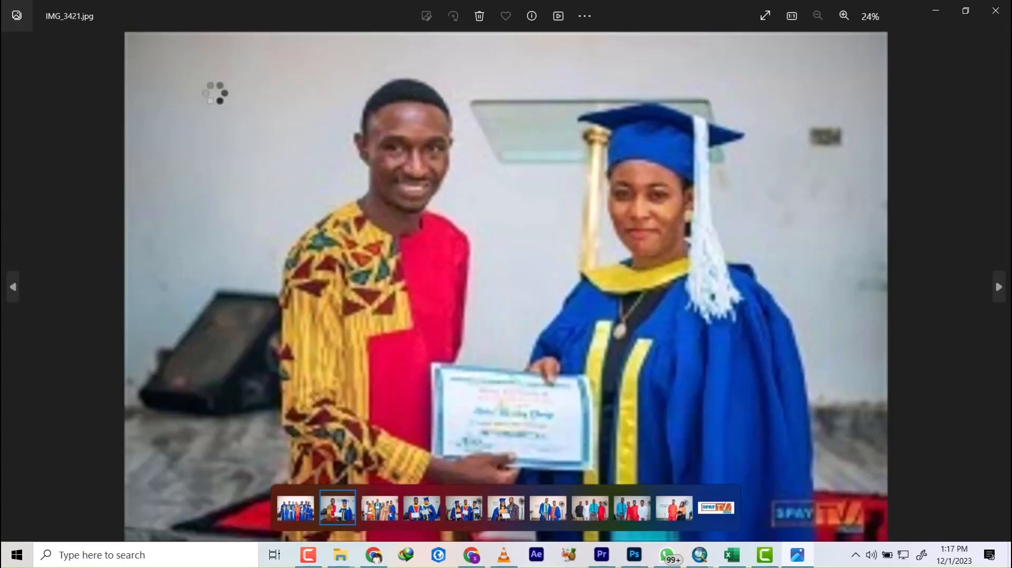
{"action": "key", "text": "Right"}
{"action": "key", "text": "Right"}
{"action": "key", "text": "Right"}
{"action": "key", "text": "Right"}
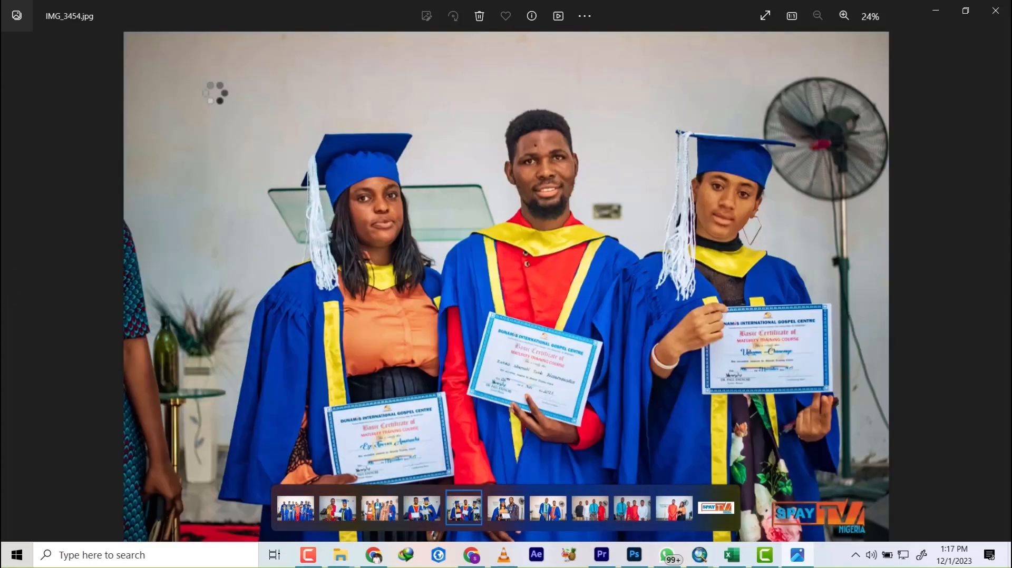
{"action": "key", "text": "Right"}
{"action": "key", "text": "Right"}
{"action": "key", "text": "Right"}
{"action": "key", "text": "Right"}
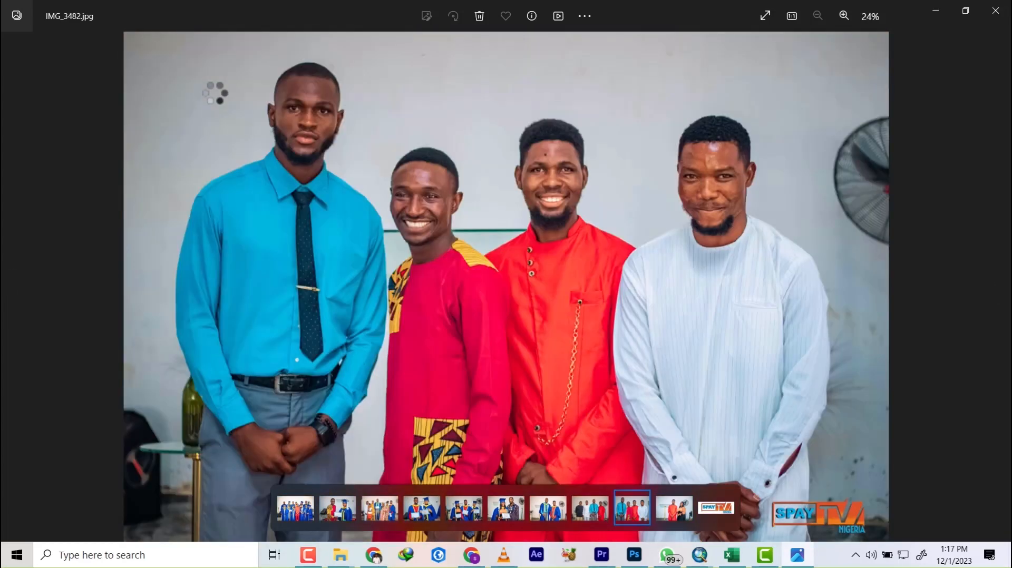
{"action": "key", "text": "Right"}
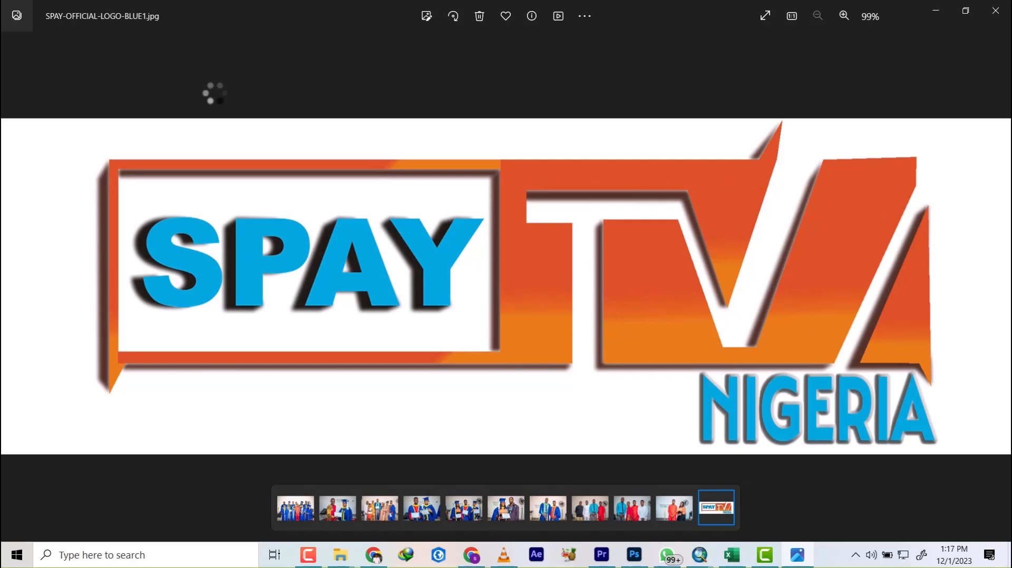